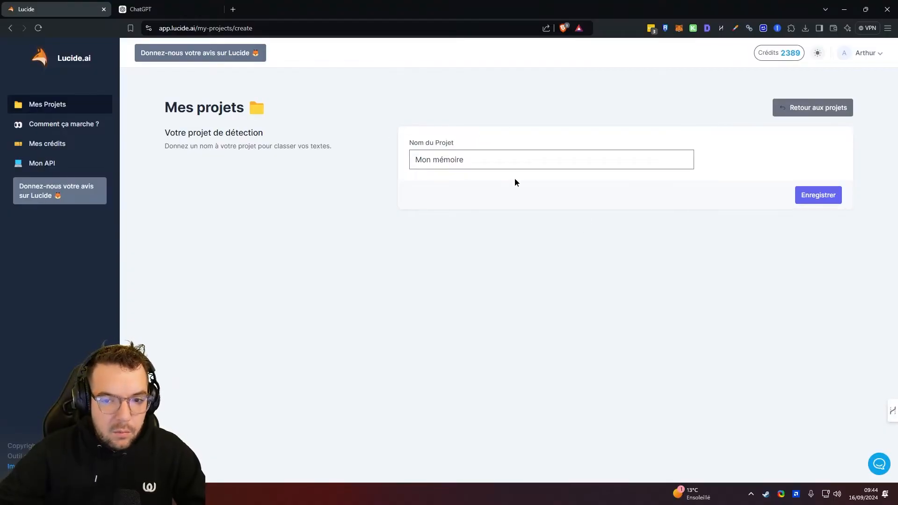
Step: Save the new project "Mon mémoire" and open its list of analysed files
left_click(828, 204)
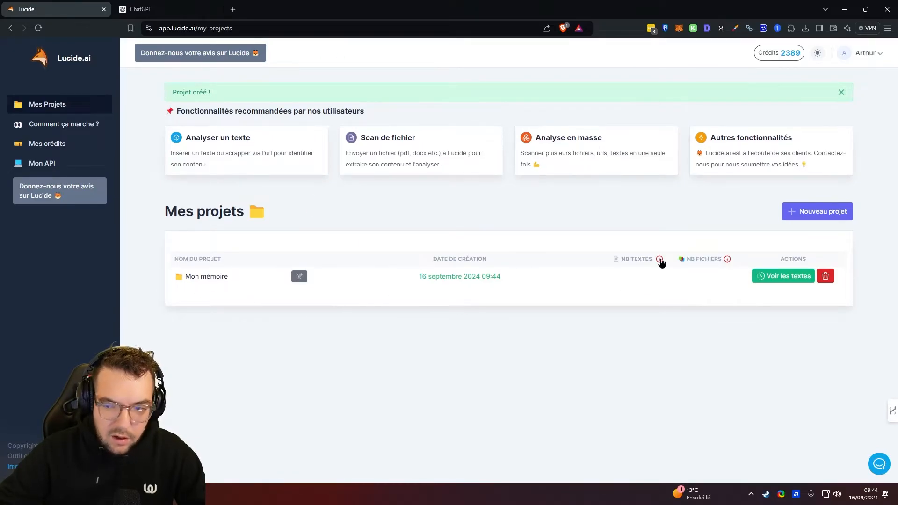
left_click(771, 282)
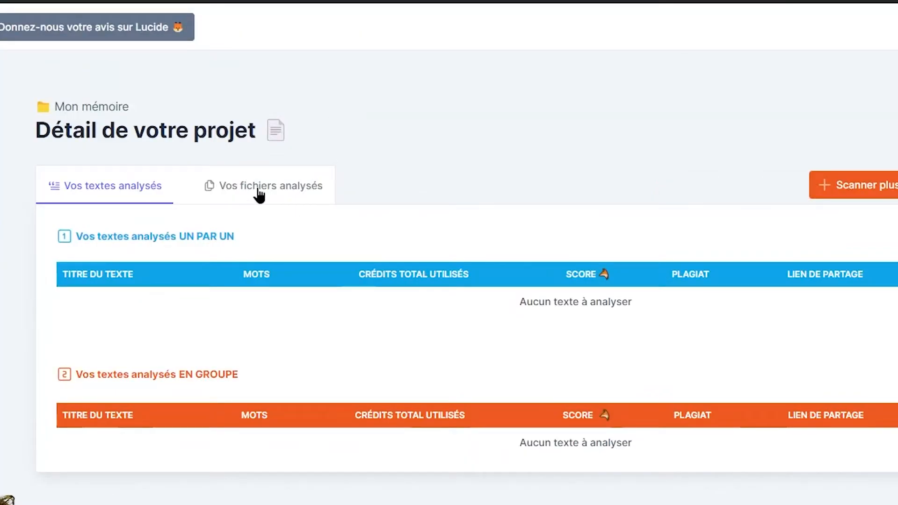
left_click(258, 195)
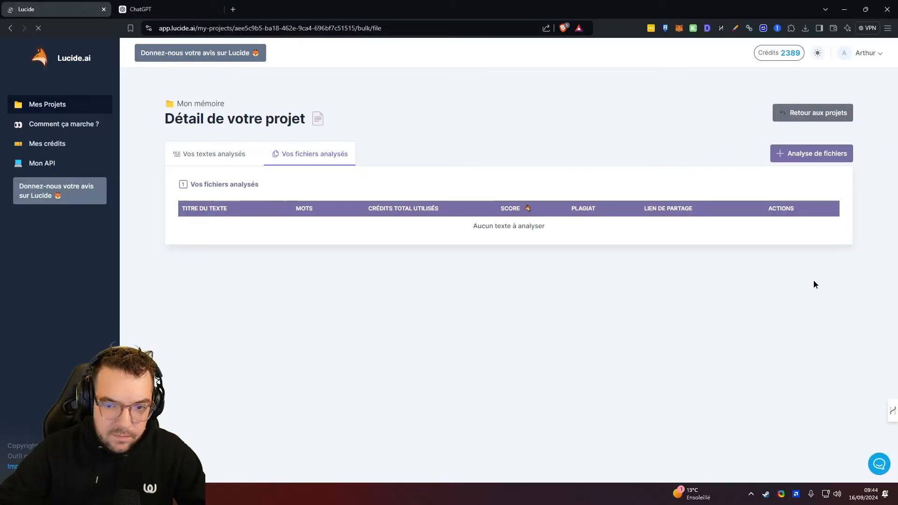
Step: Upload mémoire.pdf for file analysis in the project and proceed to the page selection
double_click(523, 16)
left_click_drag(24, 22, 402, 269)
key("super+Up")
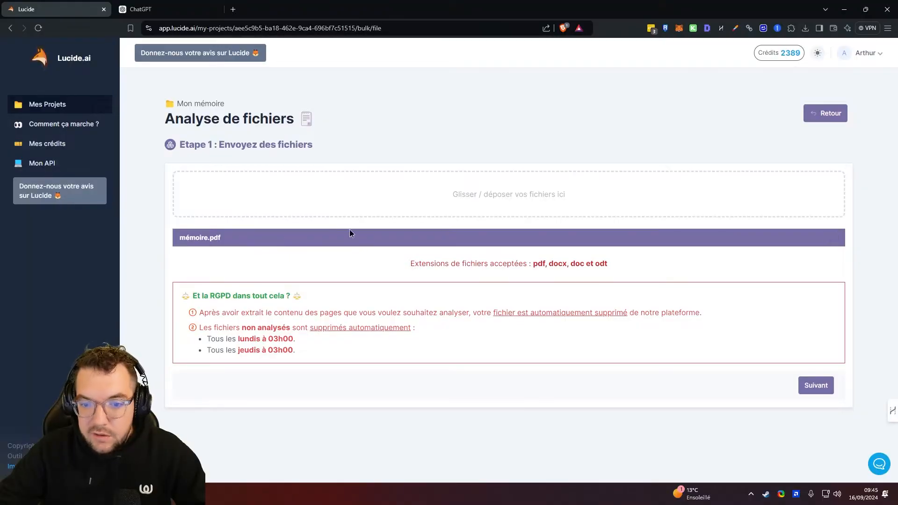
left_click(822, 389)
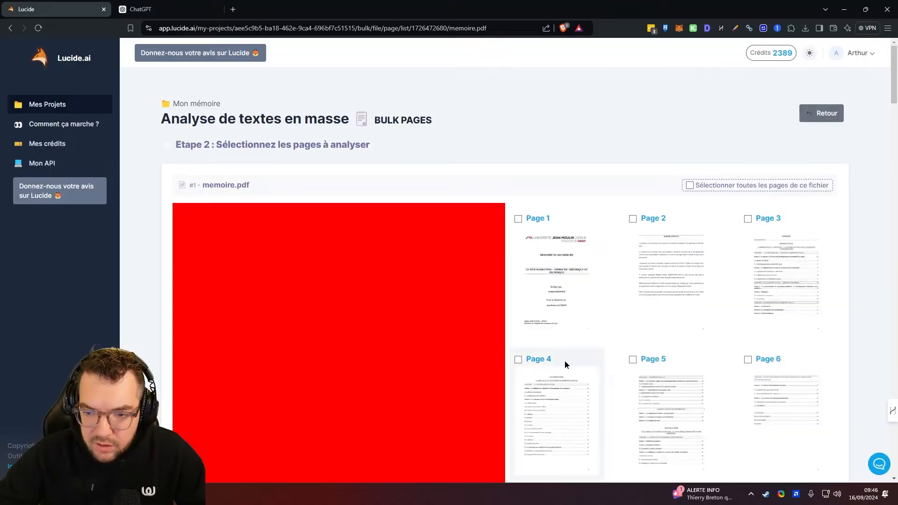
Step: Look through the page thumbnails of memoire.pdf and select all pages of the file
scroll(843, 334, "down", 2)
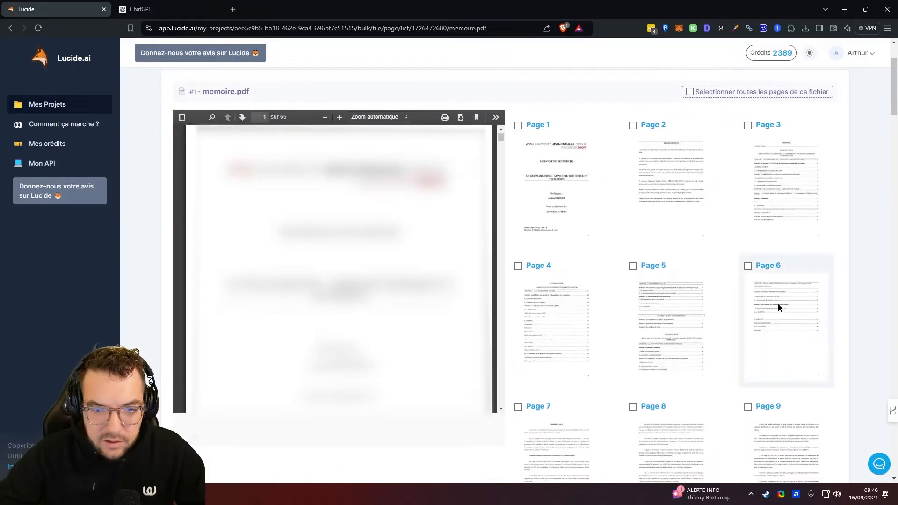
left_click_drag(502, 138, 485, 111)
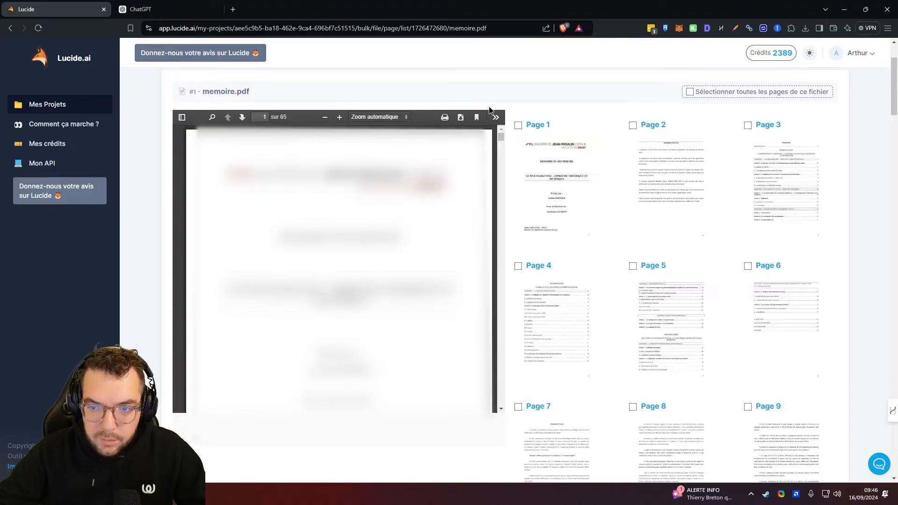
scroll(724, 224, "down", 6)
scroll(729, 224, "down", 20)
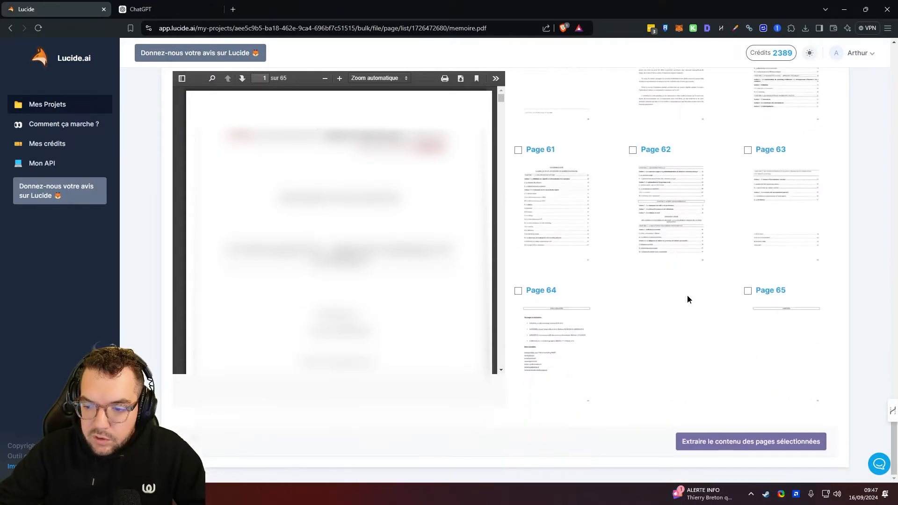
scroll(690, 347, "up", 20)
scroll(694, 359, "up", 20)
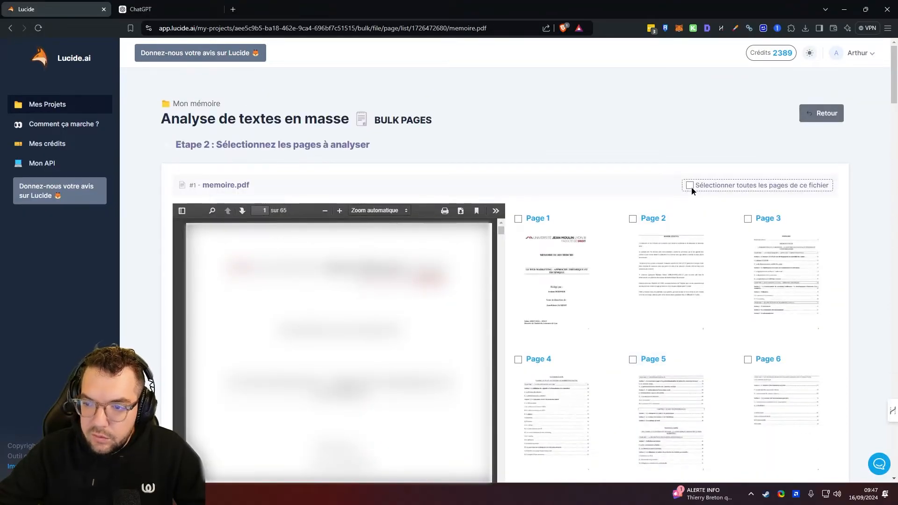
left_click(690, 186)
Step: Exclude pages 1, 2, 4, 5 and 6 of memoire.pdf from the analysis
scroll(854, 288, "down", 20)
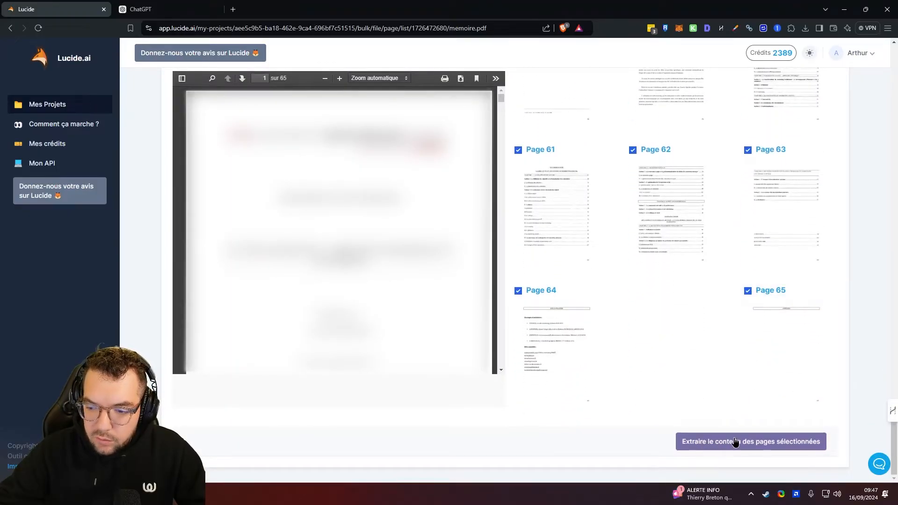
scroll(792, 148, "up", 20)
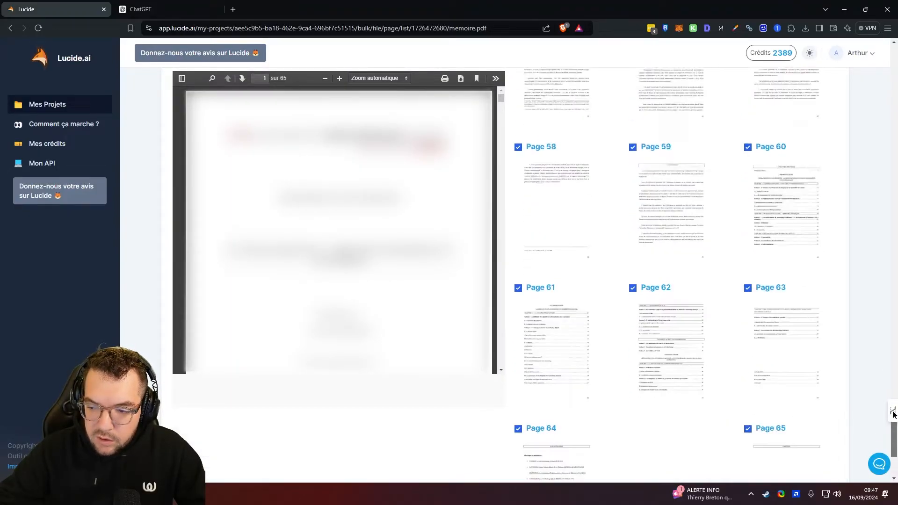
scroll(735, 255, "down", 3)
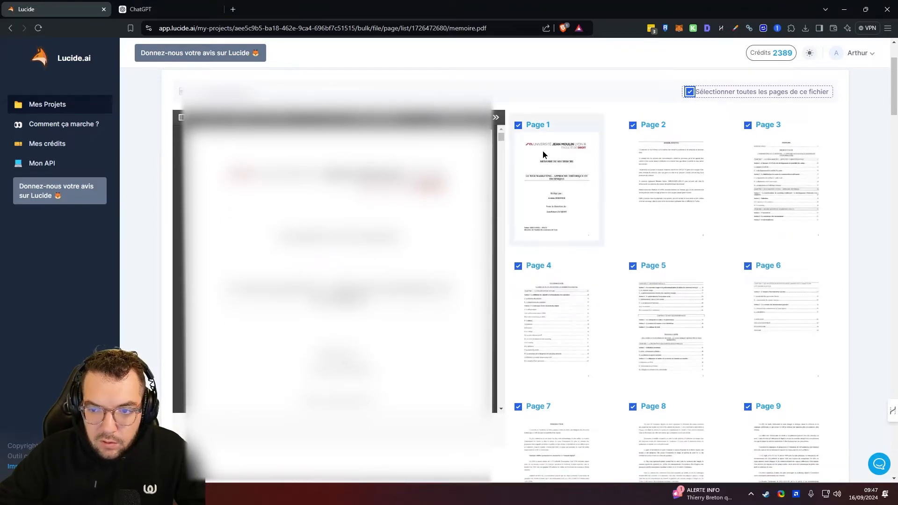
scroll(374, 234, "down", 1)
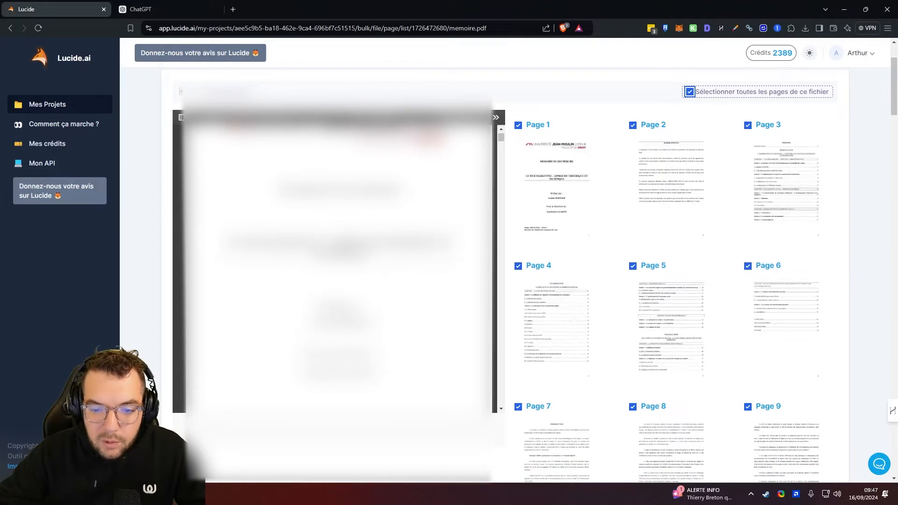
left_click(554, 187)
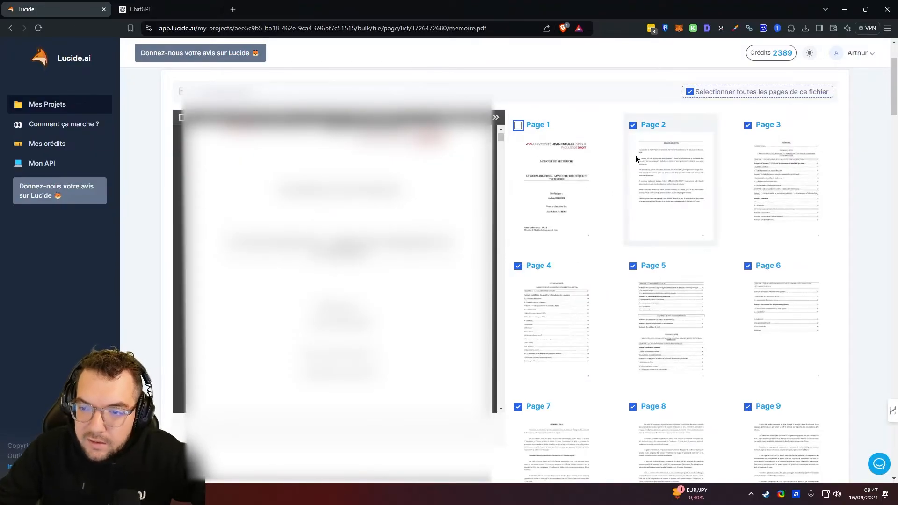
scroll(337, 234, "down", 1)
scroll(337, 234, "down", 2)
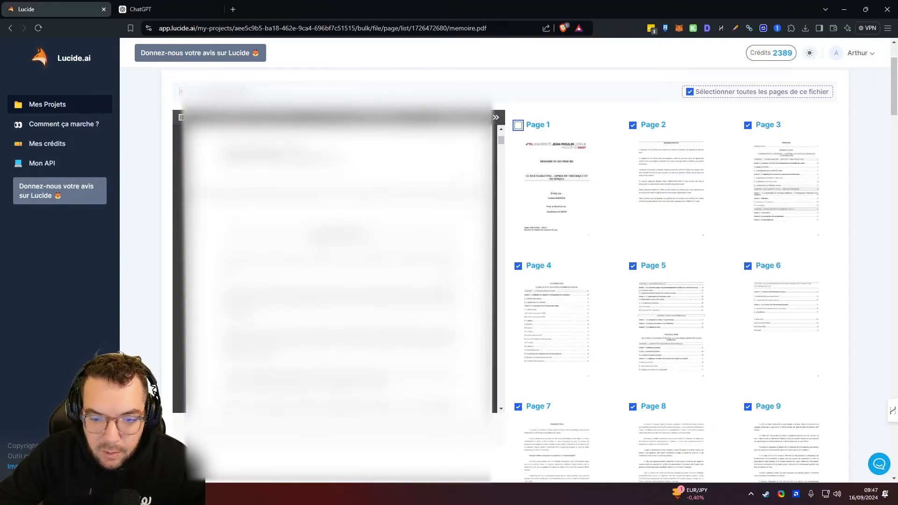
left_click(634, 126)
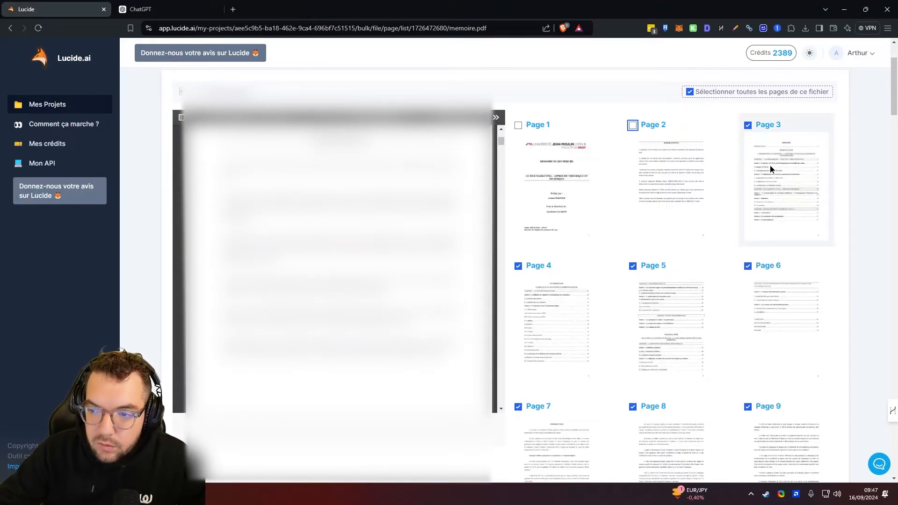
scroll(337, 262, "down", 7)
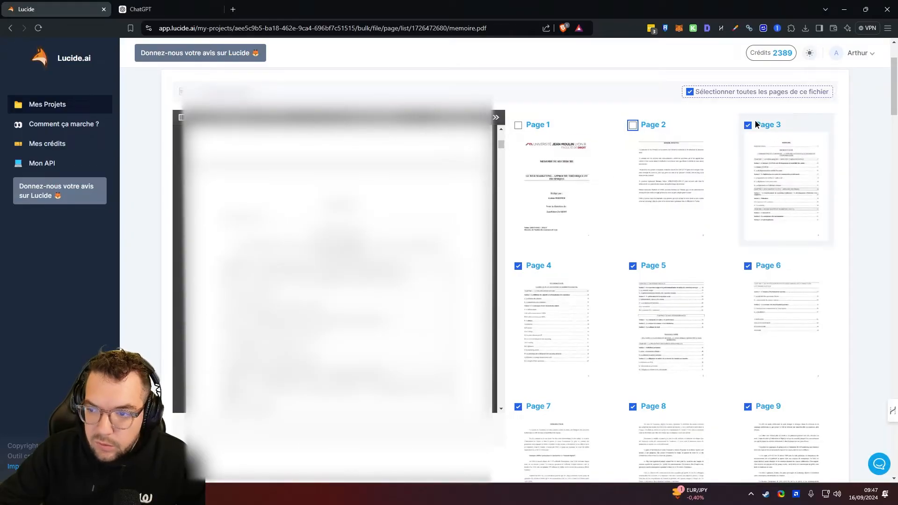
left_click(532, 302)
left_click(661, 305)
left_click(786, 306)
scroll(758, 337, "down", 4)
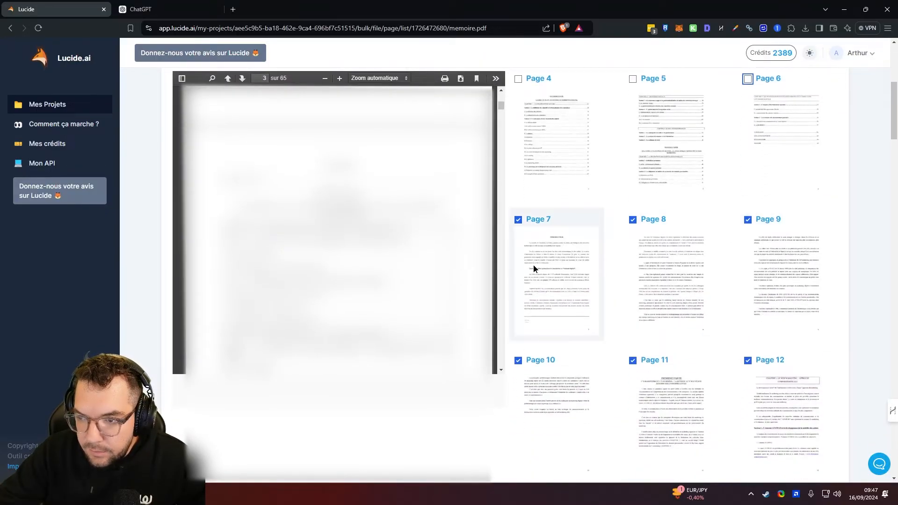
Step: Examine the pages from page 7 onward in the document preview and the thumbnails
scroll(675, 288, "up", 1)
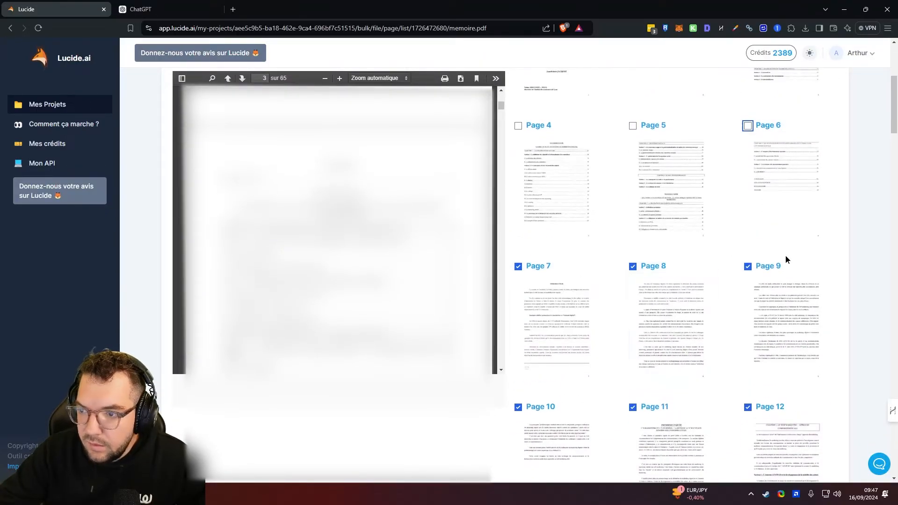
scroll(779, 262, "down", 6)
scroll(670, 309, "up", 5)
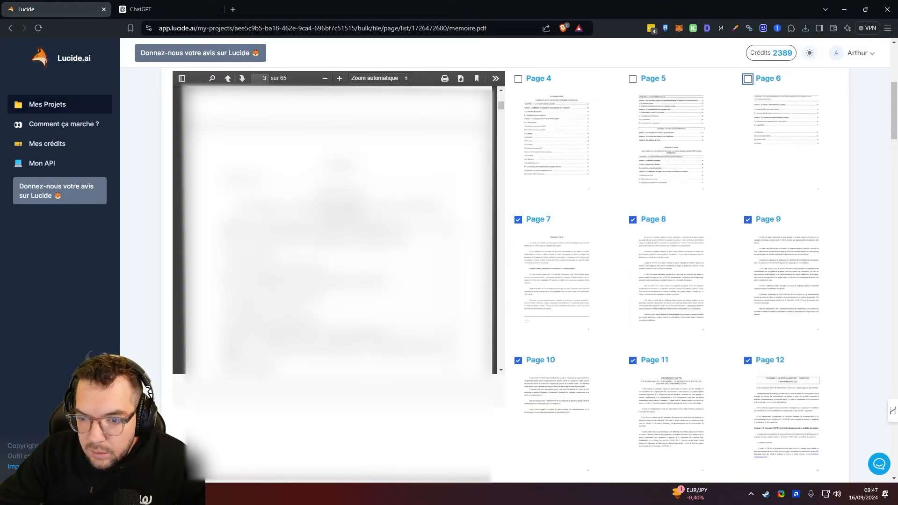
scroll(334, 229, "down", 15)
scroll(335, 229, "down", 5)
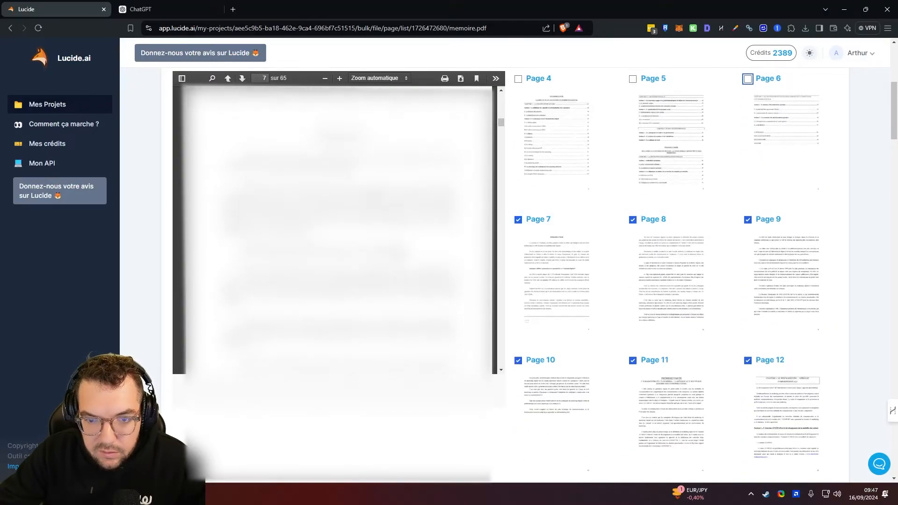
scroll(747, 281, "down", 6)
scroll(747, 281, "down", 20)
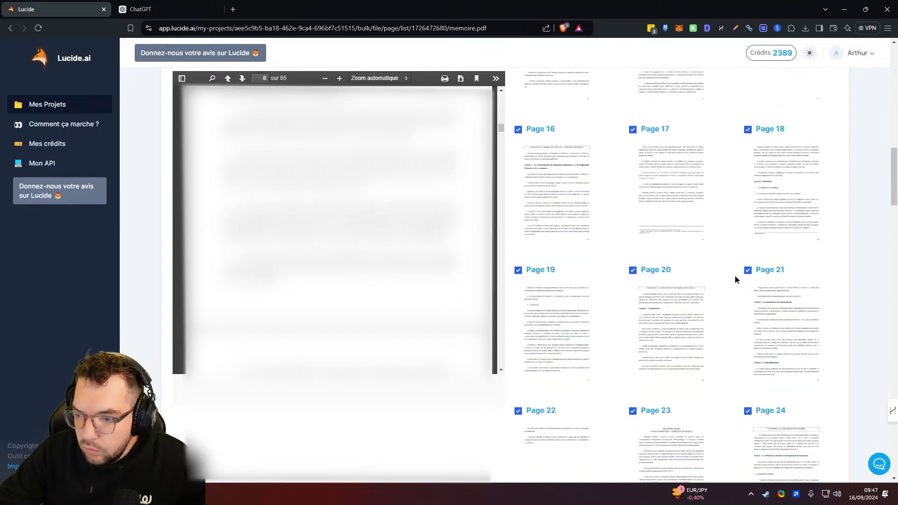
scroll(730, 280, "down", 6)
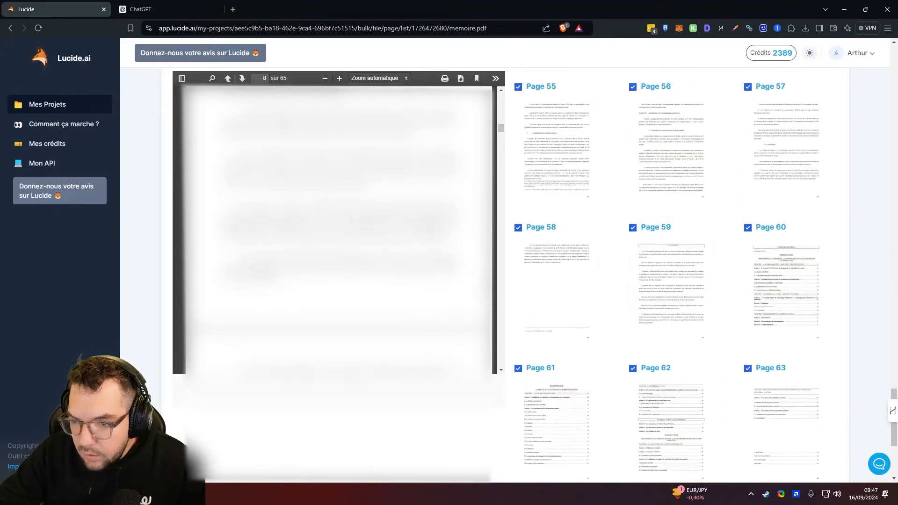
Step: Check the end of the document in the preview and exclude pages 60 to 65 from the analysis
left_click_drag(501, 128, 498, 337)
scroll(421, 281, "down", 2)
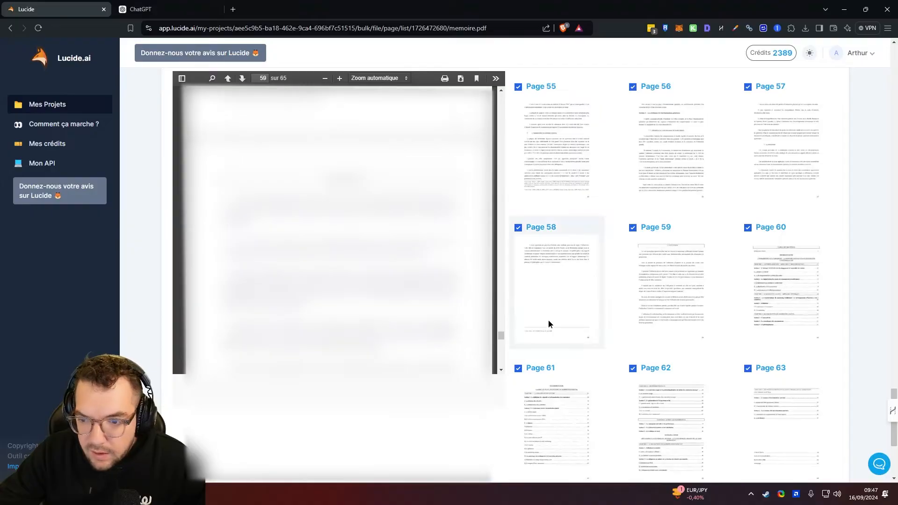
scroll(421, 262, "down", 8)
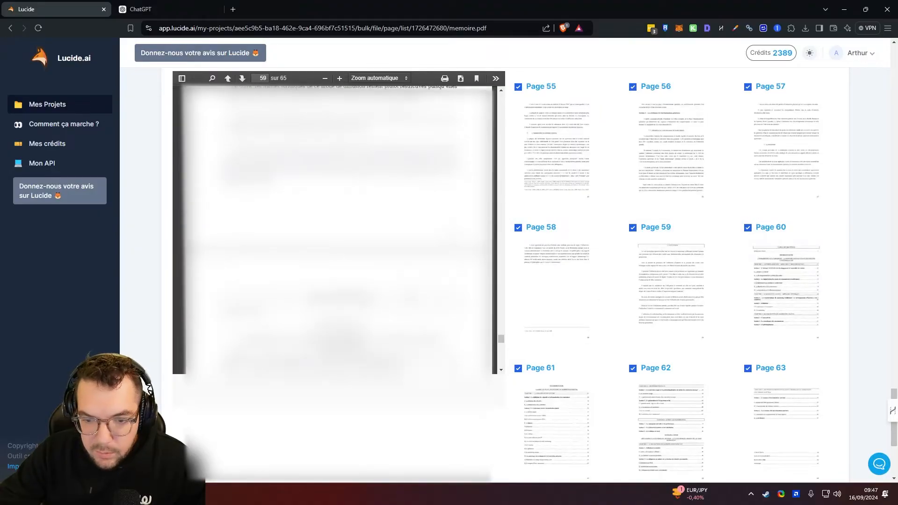
scroll(608, 304, "down", 2)
left_click(559, 322)
left_click(672, 313)
left_click(786, 314)
scroll(548, 338, "down", 3)
left_click(548, 337)
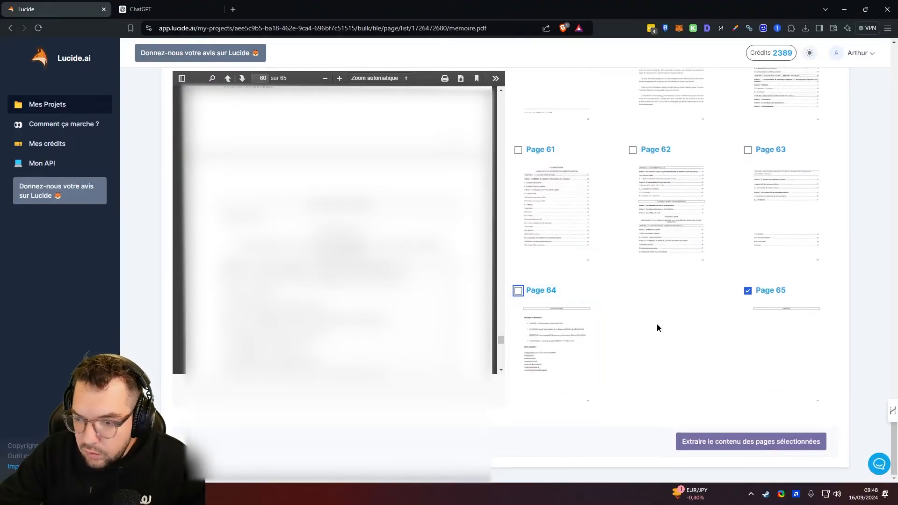
left_click(759, 308)
Step: Extract the content of the selected pages and look through the extracted texts
scroll(659, 332, "up", 20)
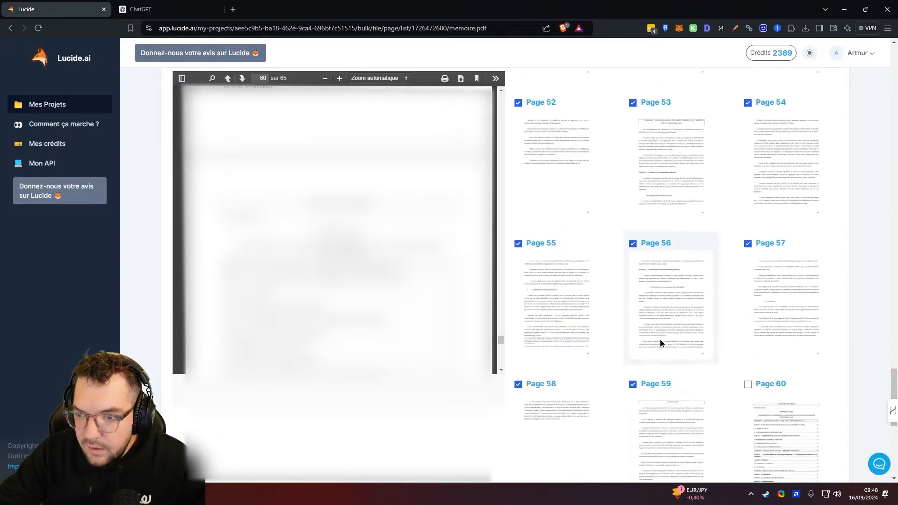
scroll(645, 364, "up", 20)
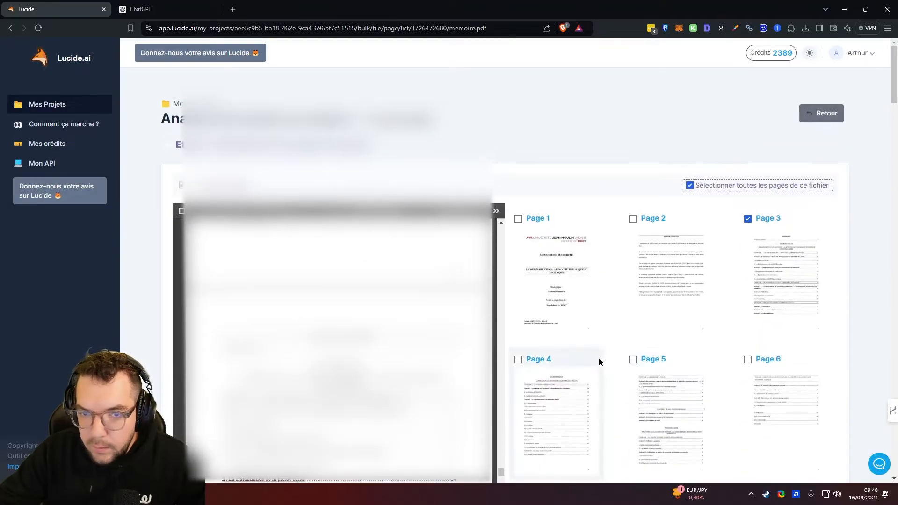
scroll(655, 335, "down", 20)
scroll(715, 314, "down", 20)
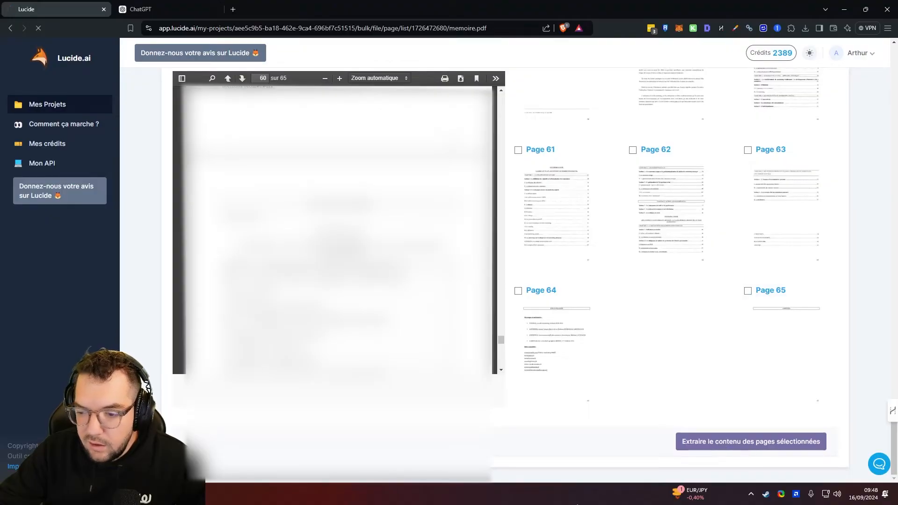
scroll(369, 178, "down", 20)
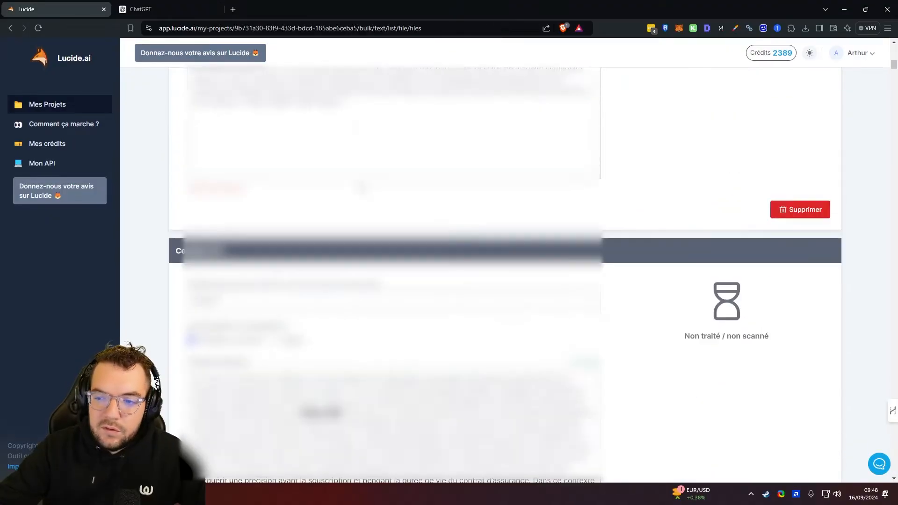
scroll(505, 262, "down", 20)
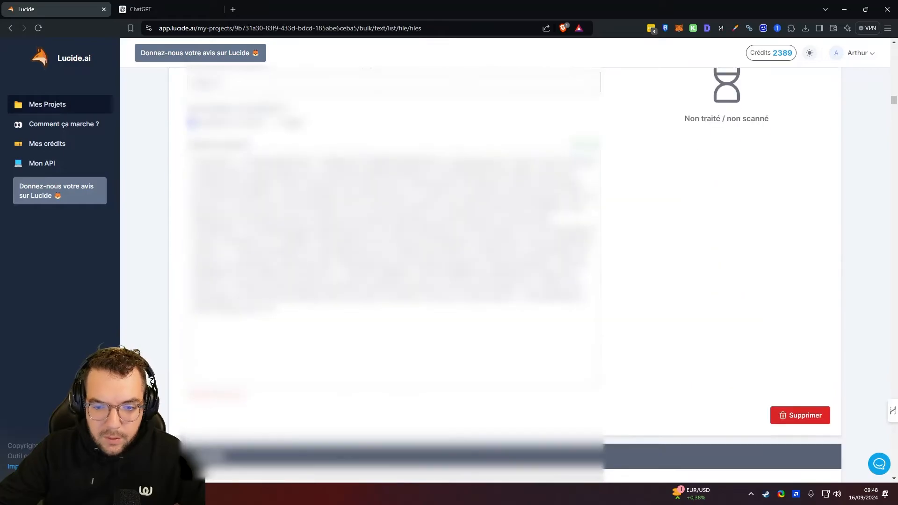
scroll(351, 241, "up", 20)
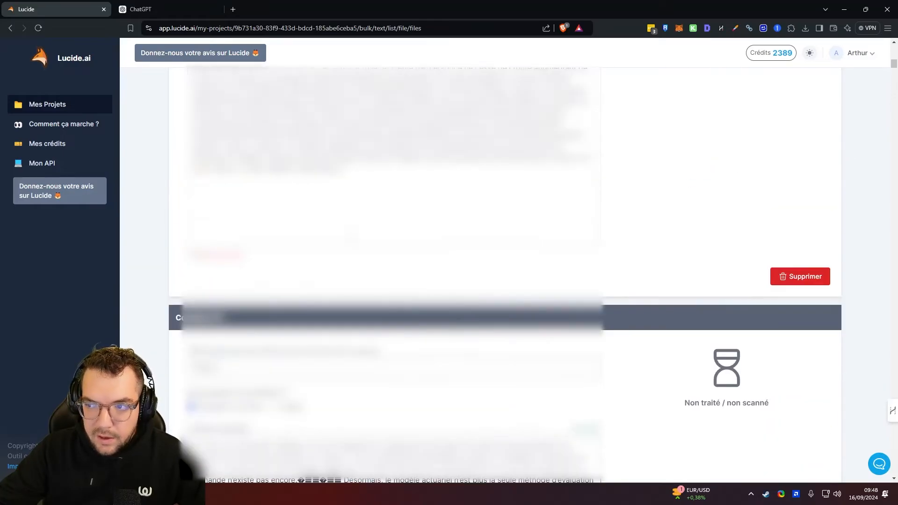
scroll(305, 276, "down", 4)
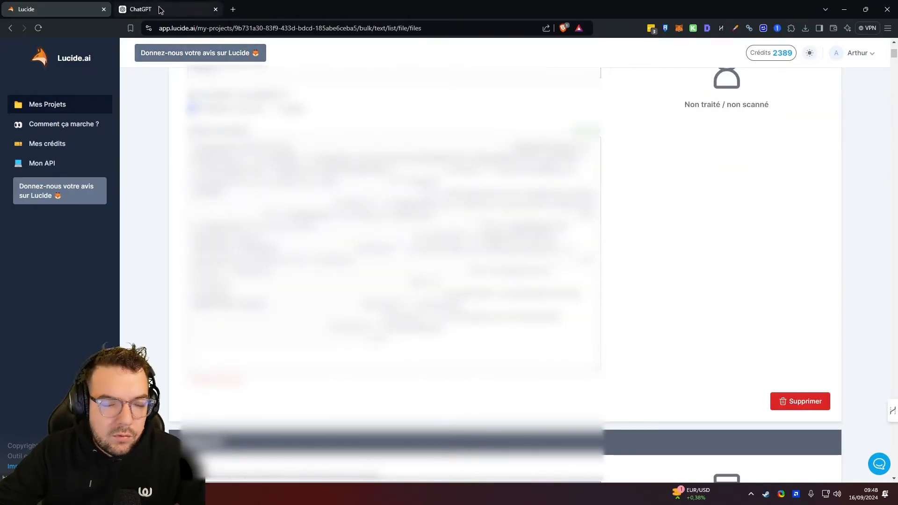
Step: Switch to ChatGPT and copy its SEA/SEO text from the title through the first paragraph of section 3
left_click(139, 4)
scroll(341, 248, "up", 15)
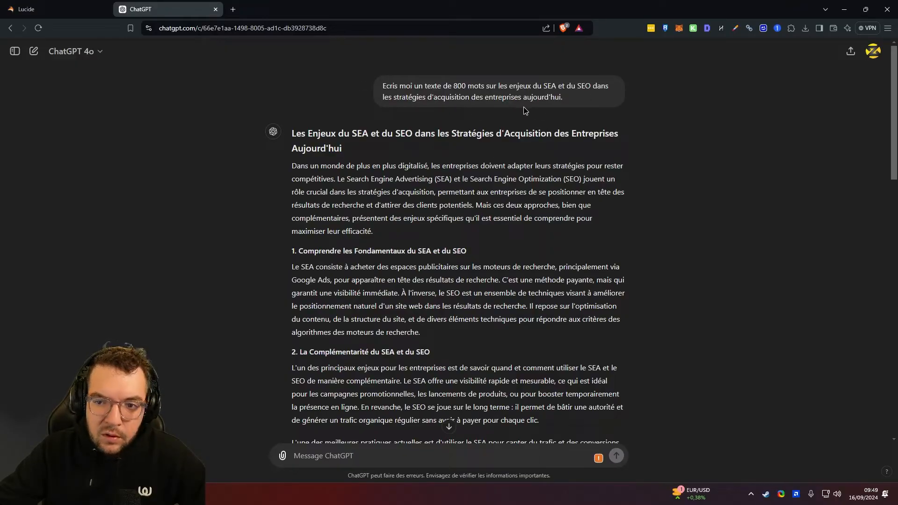
left_click_drag(302, 134, 450, 184)
scroll(477, 191, "down", 5)
scroll(440, 191, "down", 8)
scroll(448, 190, "up", 6)
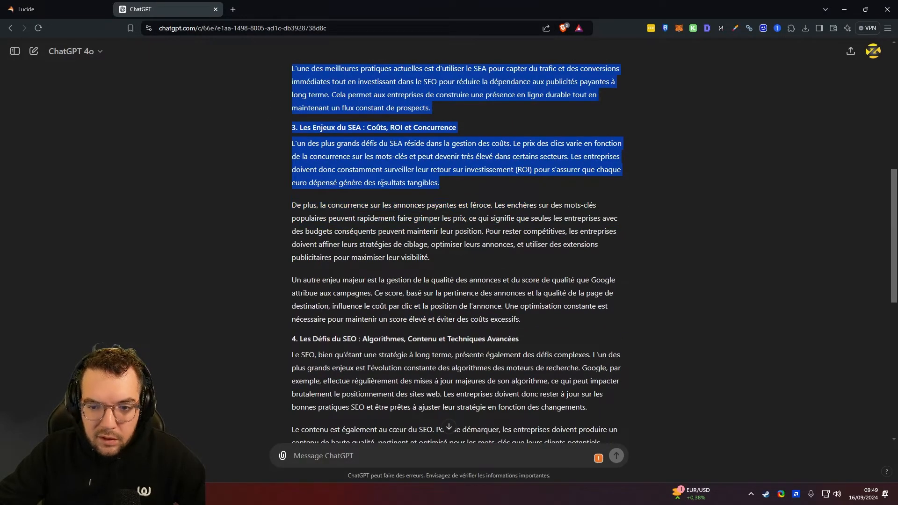
Step: Switch back to Lucide, replace the content of Page 3 with the copied ChatGPT text and check the result
left_click(77, 11)
left_click_drag(392, 340, 184, 182)
key("ctrl+v")
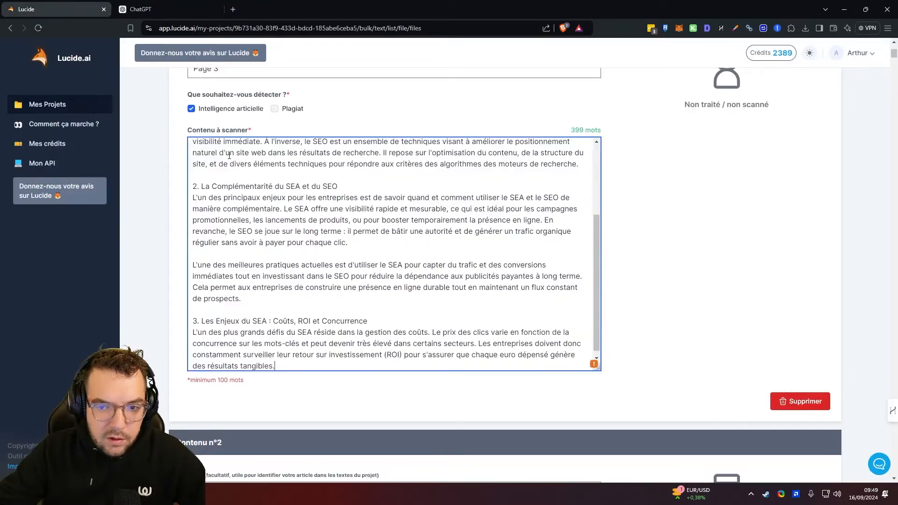
scroll(355, 234, "up", 4)
scroll(356, 235, "down", 3)
scroll(352, 235, "up", 2)
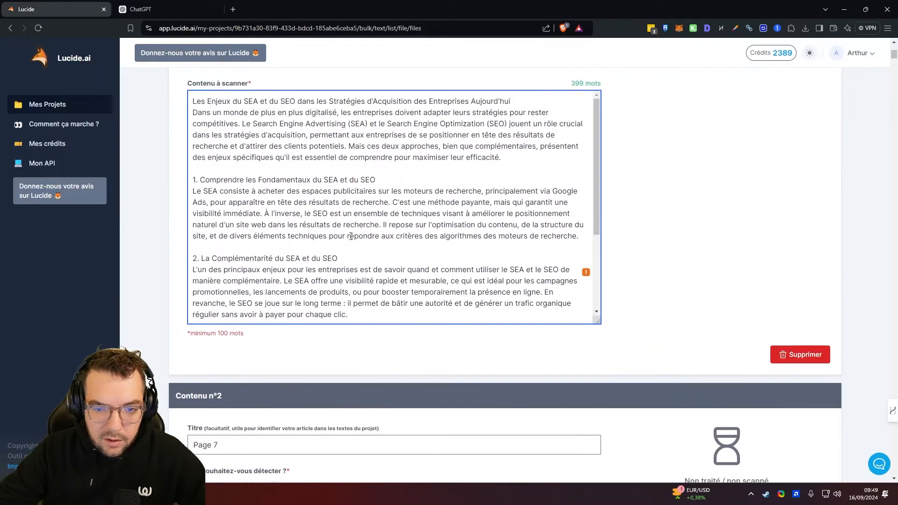
scroll(218, 224, "up", 4)
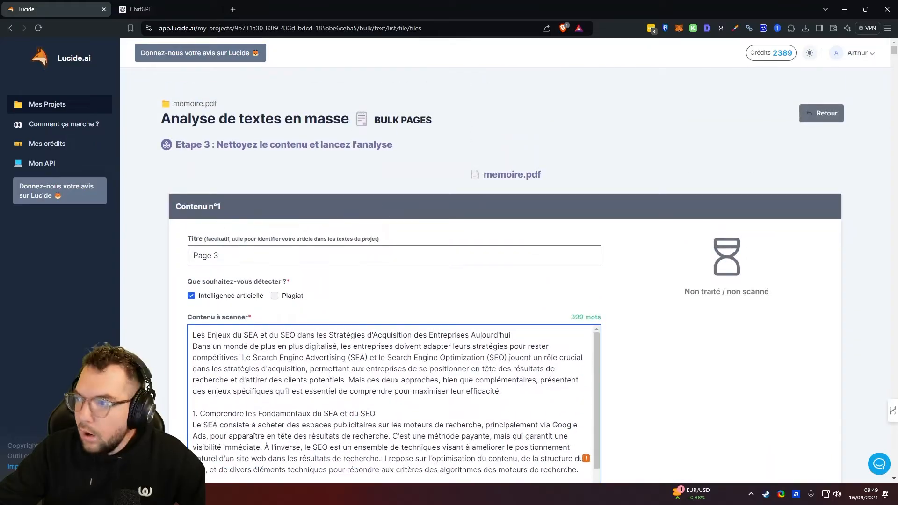
scroll(277, 331, "down", 7)
scroll(374, 234, "up", 5)
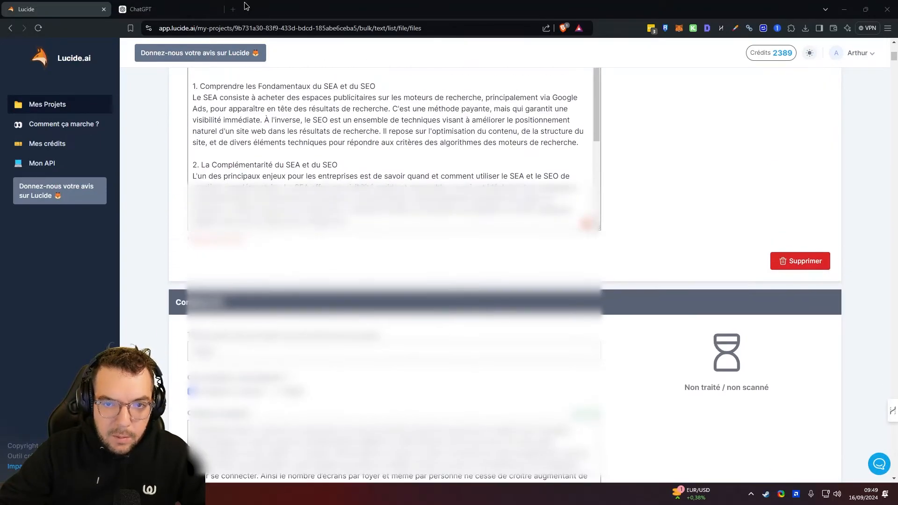
Step: Copy the rest of the ChatGPT text, from section 3's second paragraph through the conclusion, over the content of Page 7 in Lucide
left_click(202, 9)
left_click_drag(294, 206, 449, 382)
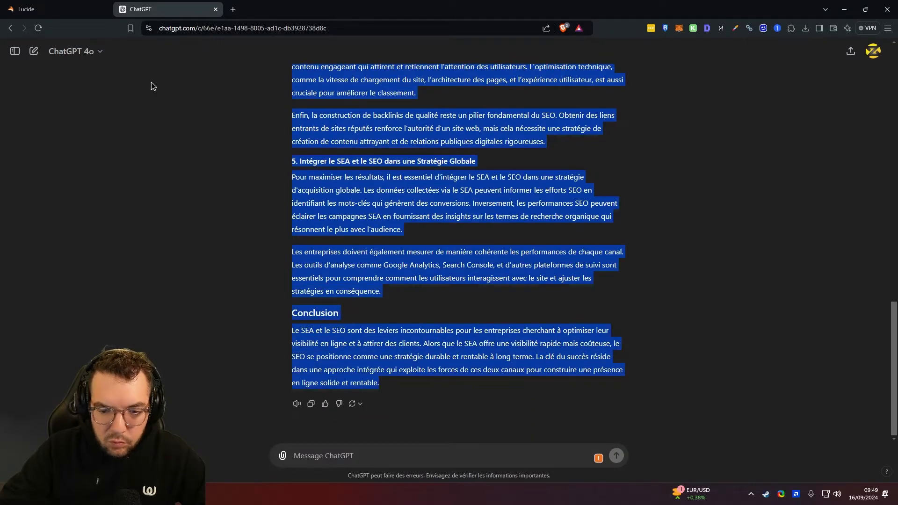
left_click(88, 6)
scroll(281, 266, "down", 4)
left_click(286, 290)
key("ctrl+a")
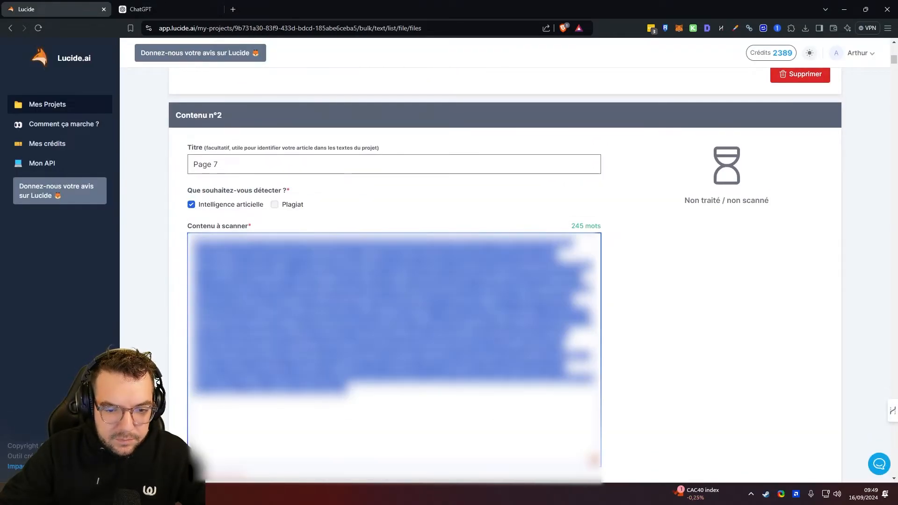
key("ctrl+v")
Step: Look through the replaced texts and the extracted pages that follow them
scroll(696, 344, "up", 10)
scroll(717, 329, "down", 15)
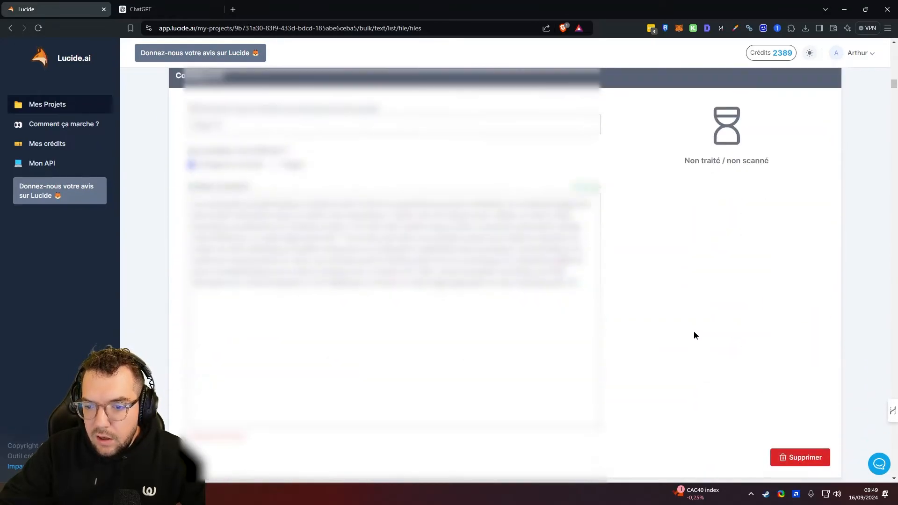
scroll(694, 335, "up", 7)
scroll(686, 333, "down", 6)
scroll(651, 313, "up", 2)
scroll(651, 313, "up", 4)
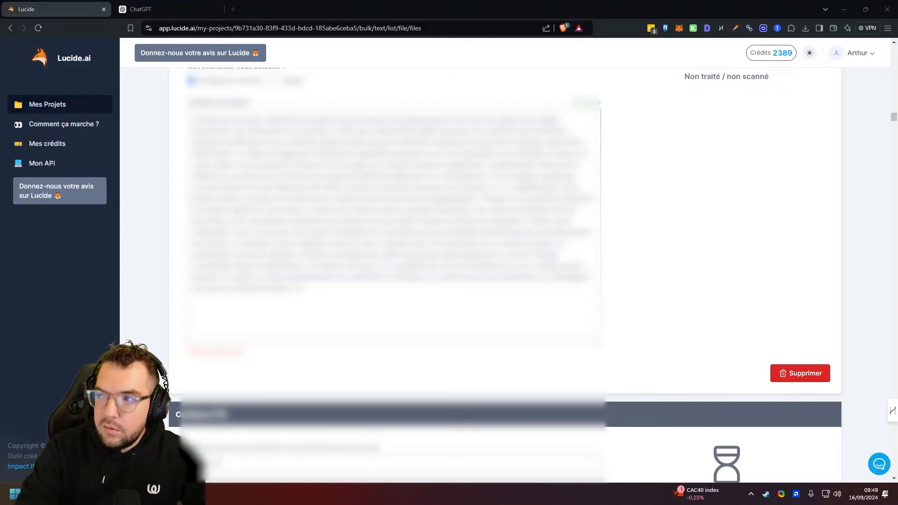
scroll(667, 201, "down", 3)
scroll(603, 332, "up", 20)
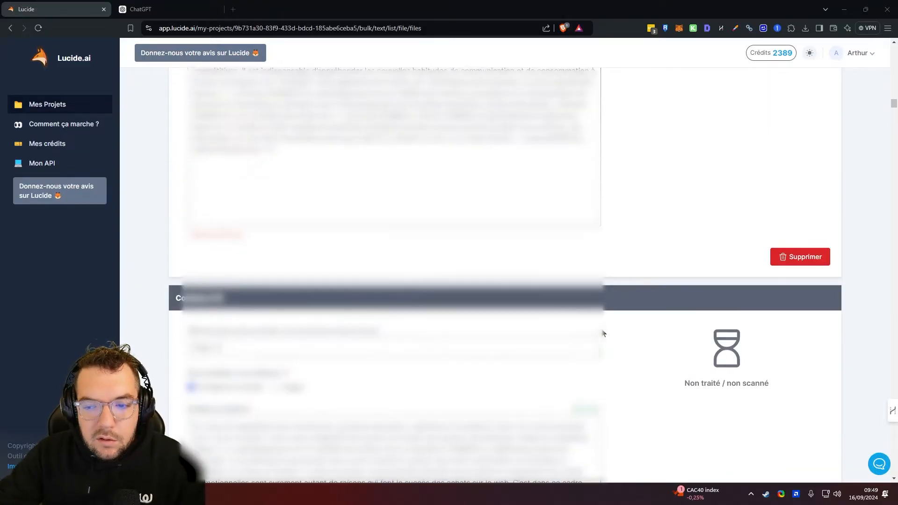
scroll(595, 352, "up", 20)
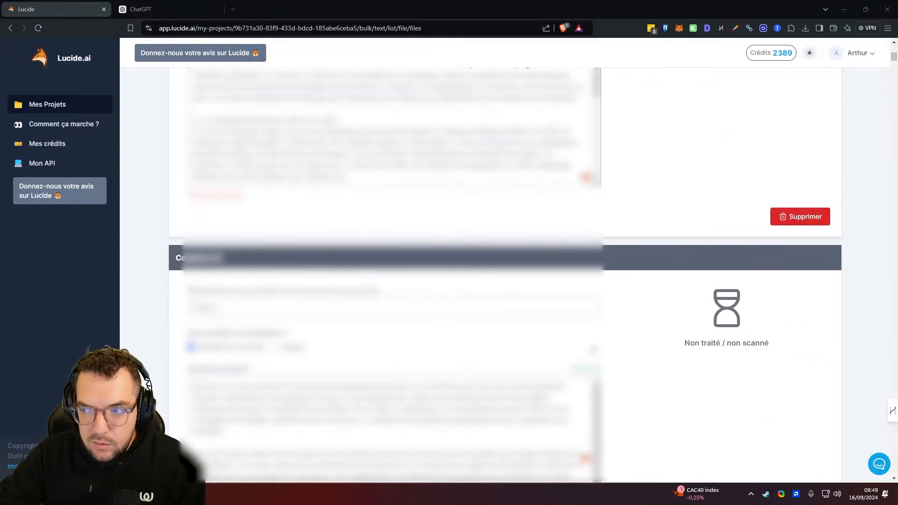
scroll(595, 352, "down", 20)
scroll(858, 133, "down", 2)
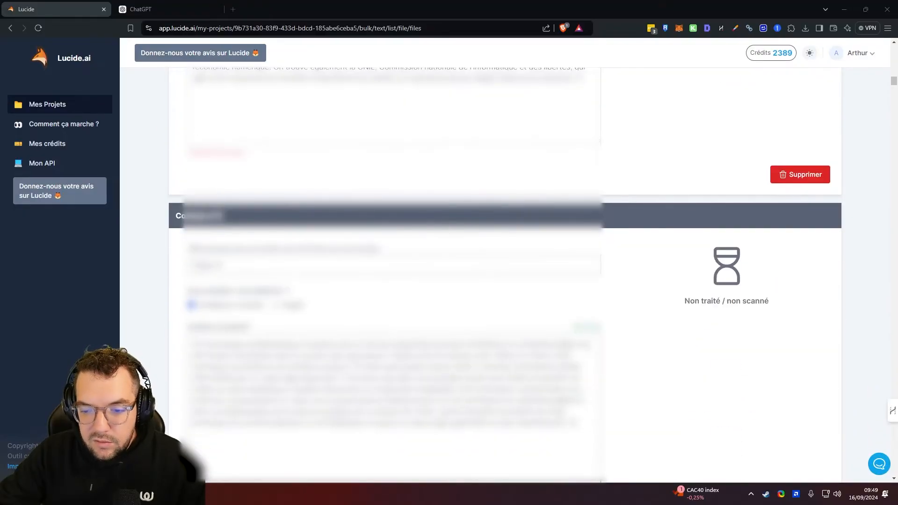
scroll(859, 132, "up", 1)
scroll(858, 133, "down", 2)
scroll(859, 133, "up", 20)
scroll(650, 197, "down", 10)
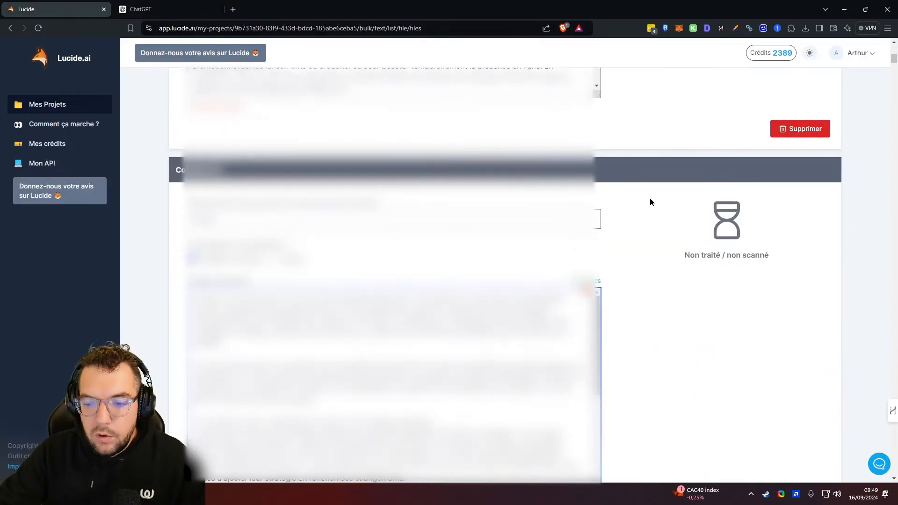
Step: Try to scan all the extracted texts
scroll(893, 122, "down", 2)
scroll(893, 123, "down", 15)
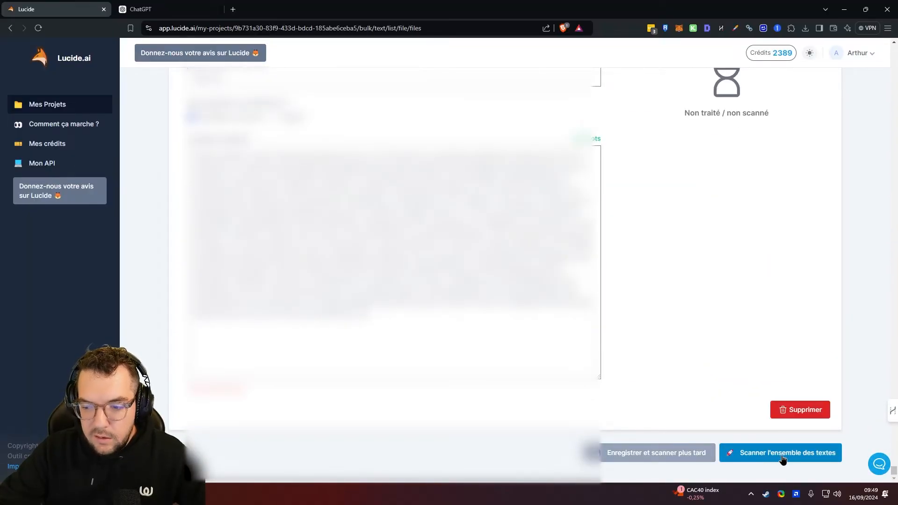
left_click(666, 453)
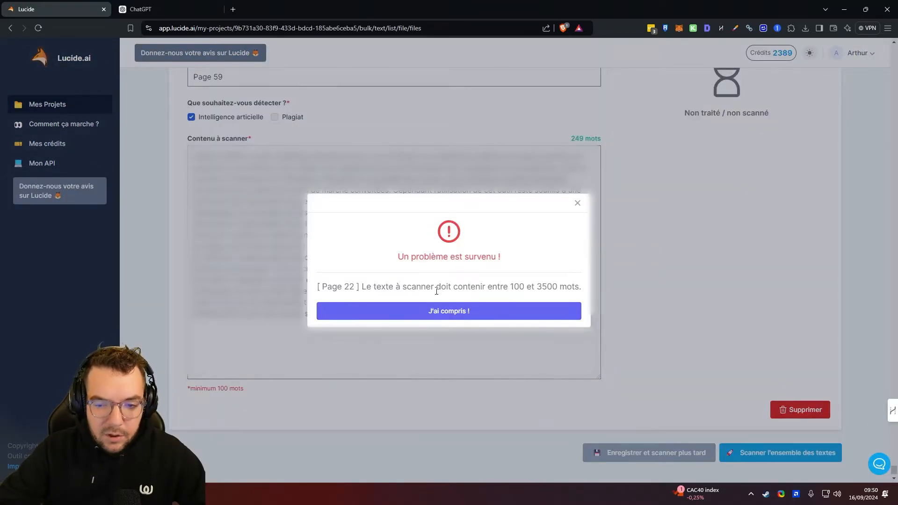
left_click(578, 205)
Step: Find the Page 22 text, which is under 100 words, and delete it from the analysis
scroll(796, 312, "up", 5)
left_click_drag(893, 465, 893, 178)
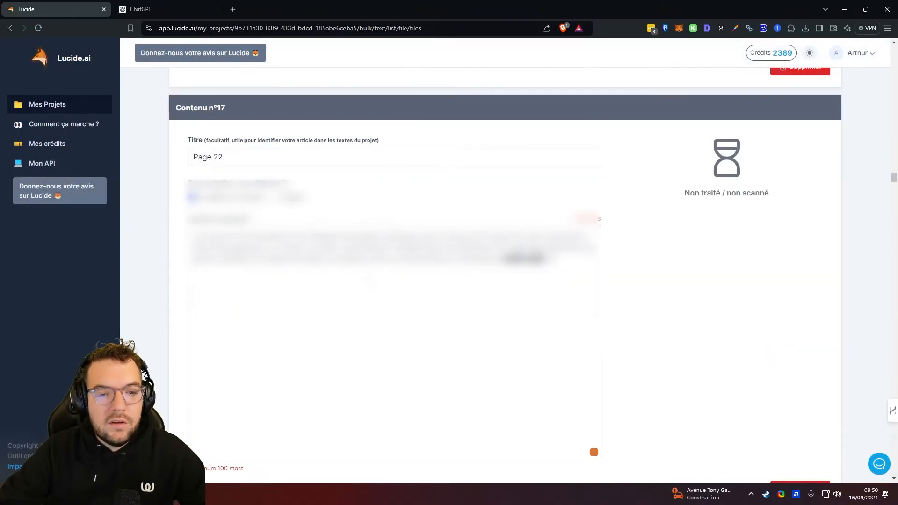
scroll(444, 248, "down", 1)
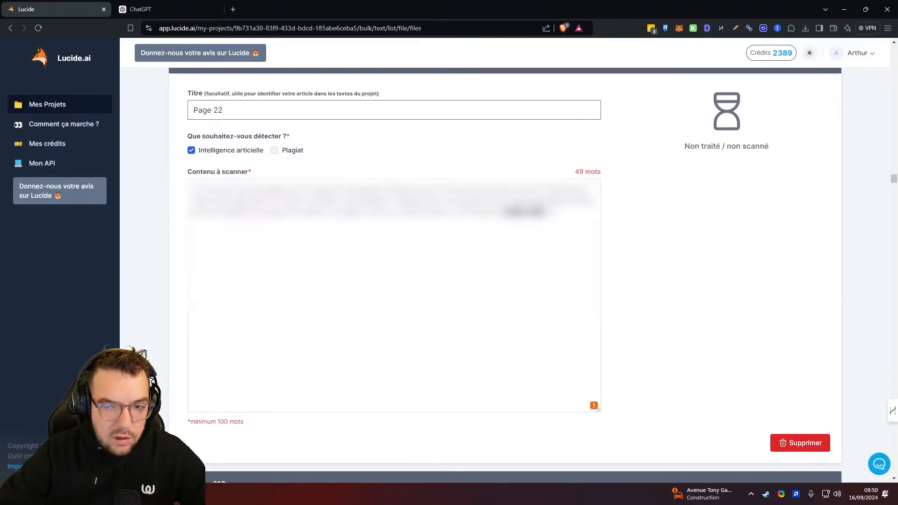
scroll(505, 262, "up", 1)
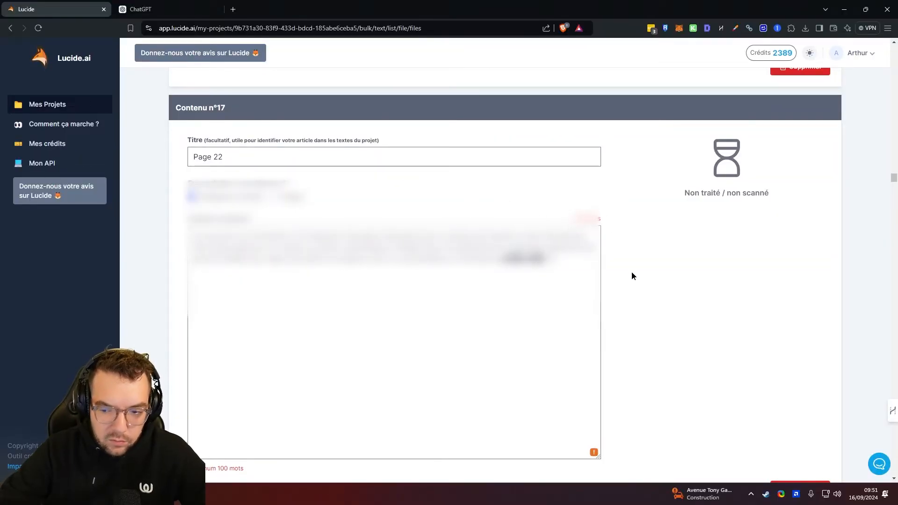
scroll(633, 273, "down", 2)
left_click(790, 397)
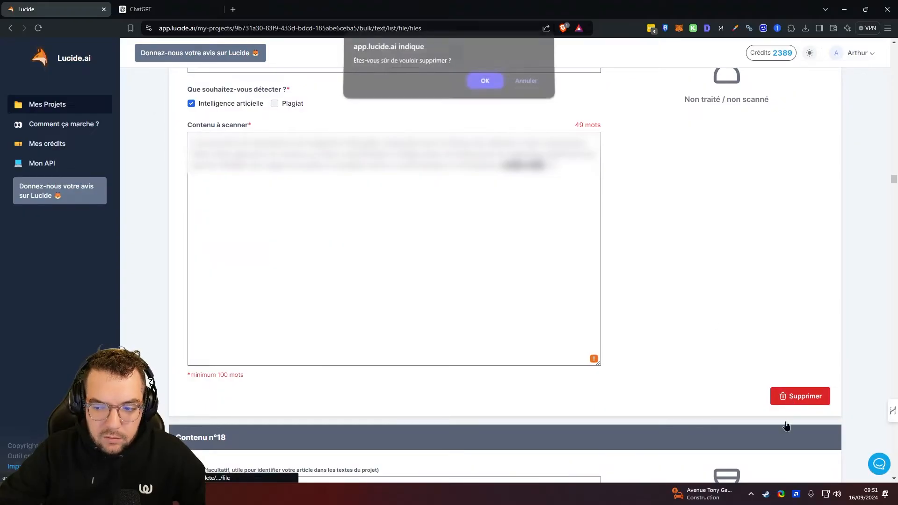
left_click(485, 85)
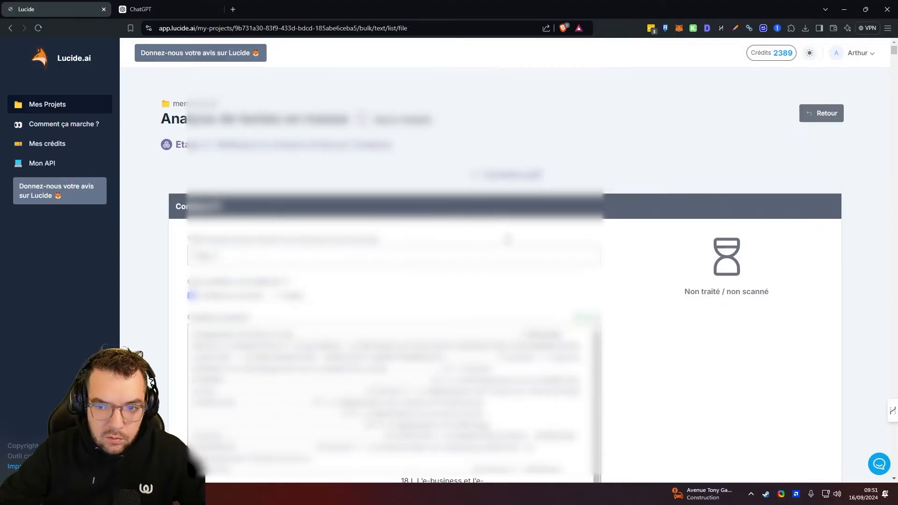
Step: Launch the scan of all the texts after checking the credit costs of AI and plagiarism detection
scroll(505, 280, "down", 4)
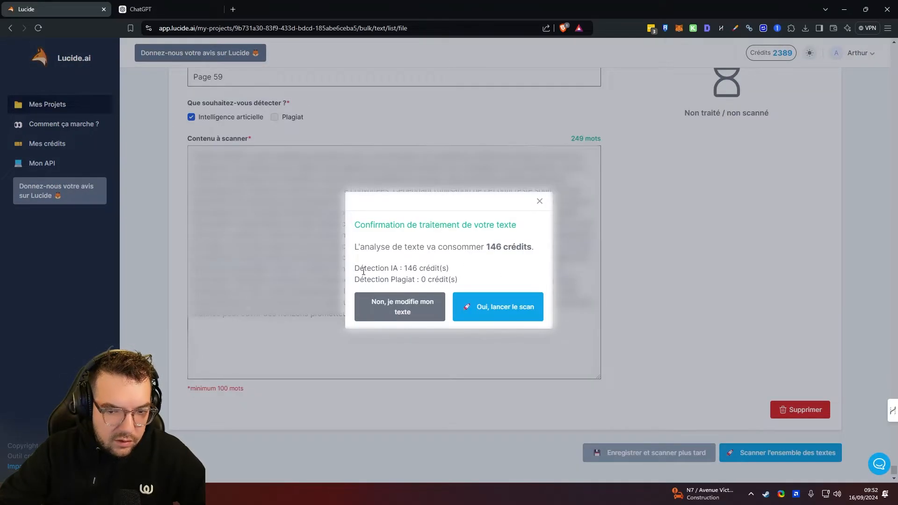
left_click_drag(447, 268, 355, 269)
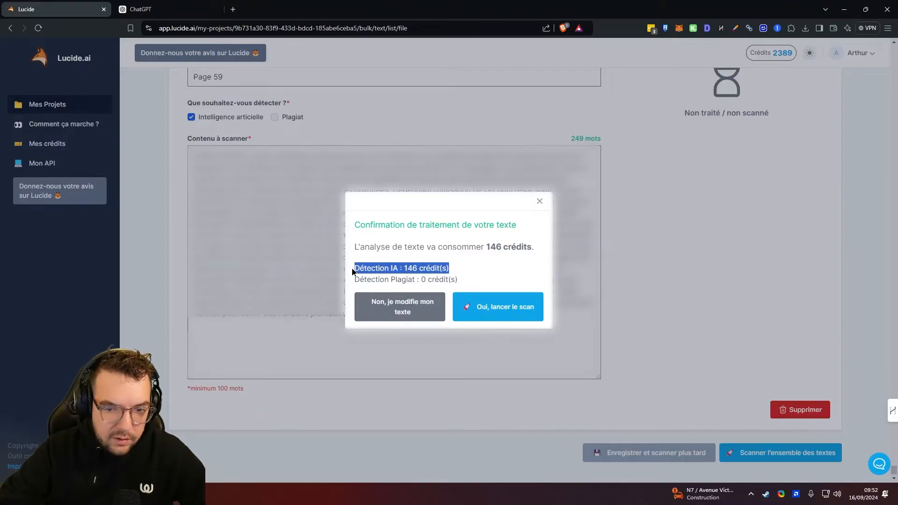
left_click(419, 269)
left_click_drag(463, 282, 356, 281)
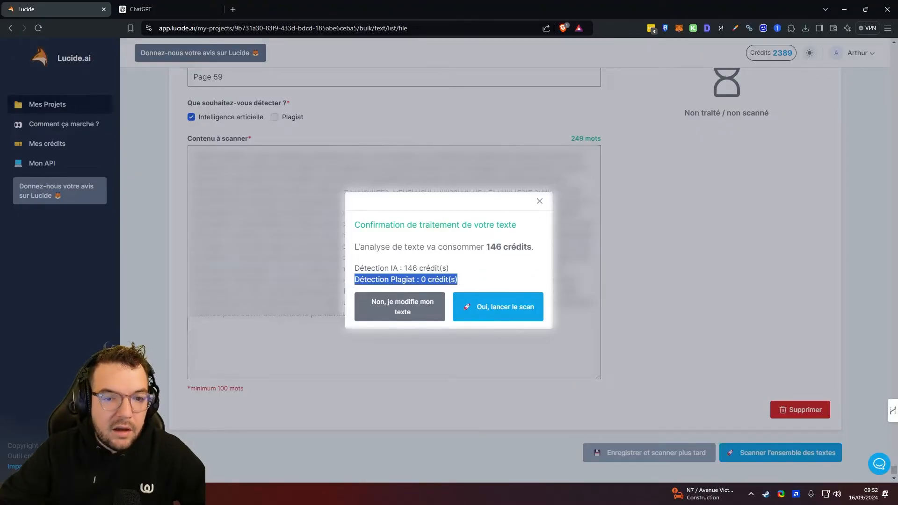
left_click(529, 286)
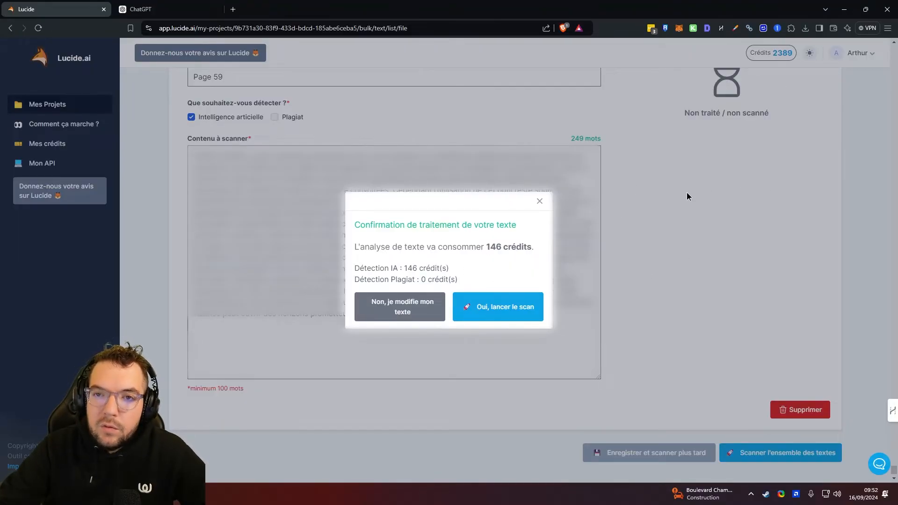
left_click(514, 318)
Step: Examine the word counts, credits used and scores of the analysed pages of memoire.pdf
scroll(577, 267, "down", 1)
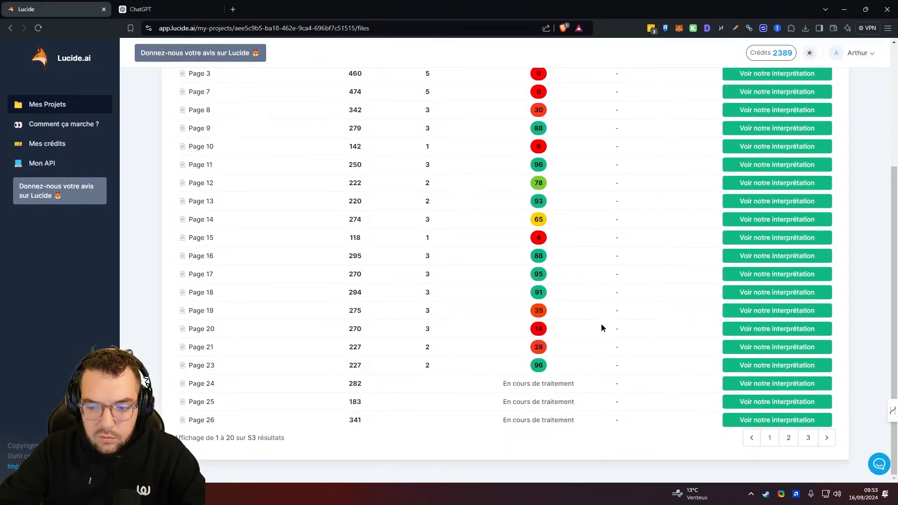
scroll(606, 355, "up", 1)
scroll(585, 378, "down", 1)
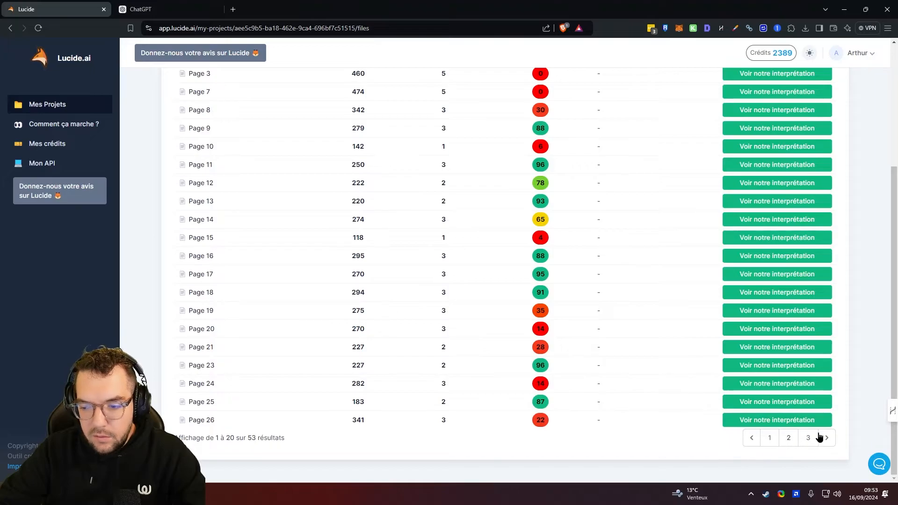
scroll(675, 432, "up", 3)
scroll(675, 433, "down", 2)
scroll(431, 304, "up", 3)
scroll(428, 296, "down", 2)
scroll(425, 292, "up", 3)
scroll(383, 227, "down", 2)
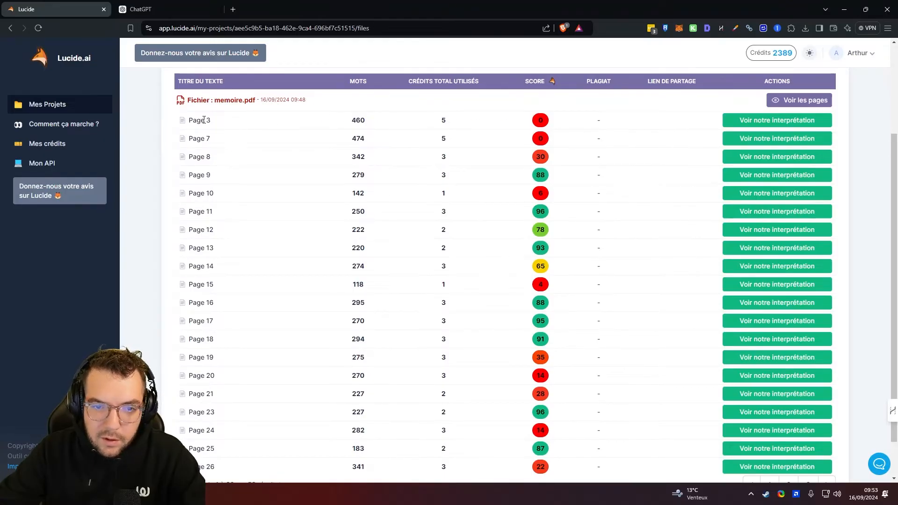
Step: Review the full SEA/SEO text in ChatGPT, then return to the Lucide results
left_click(140, 10)
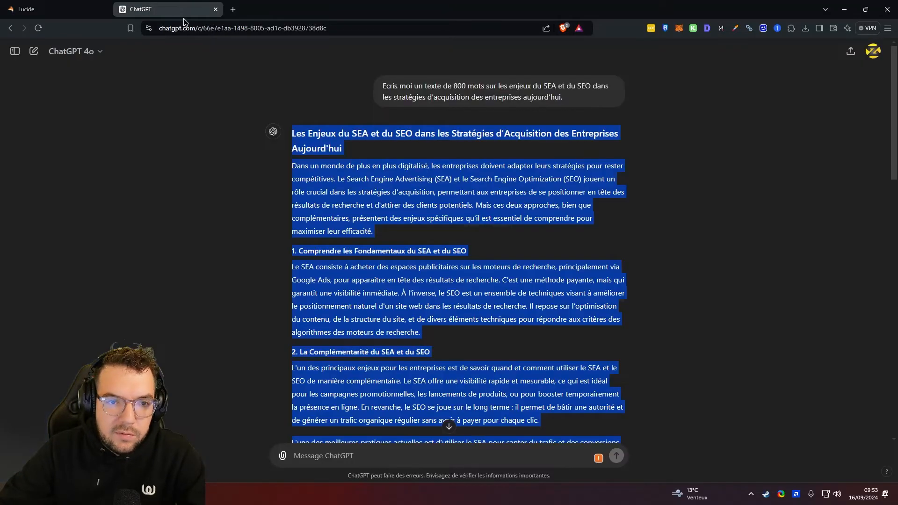
left_click(348, 264)
scroll(347, 263, "down", 10)
scroll(348, 264, "down", 8)
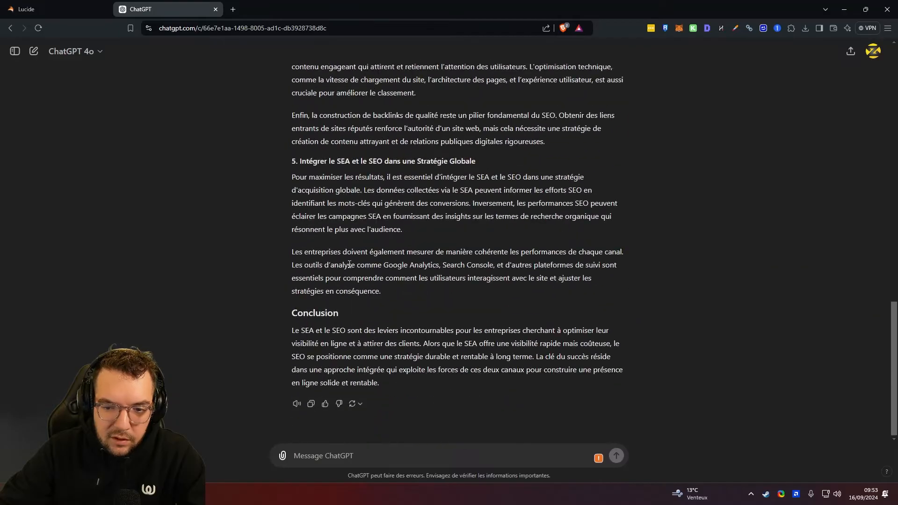
scroll(347, 264, "up", 15)
left_click(29, 5)
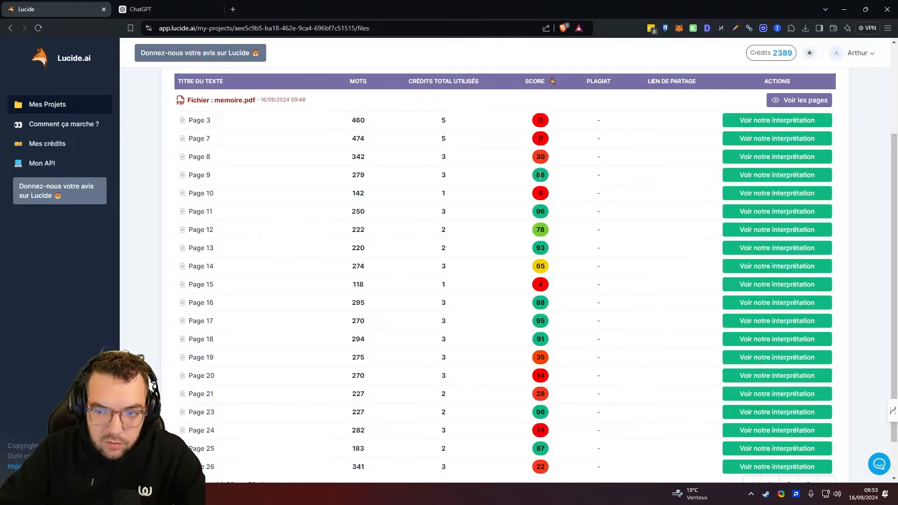
Step: Compare the page scores in the results list, focusing on Page 11 and Page 14
double_click(539, 211)
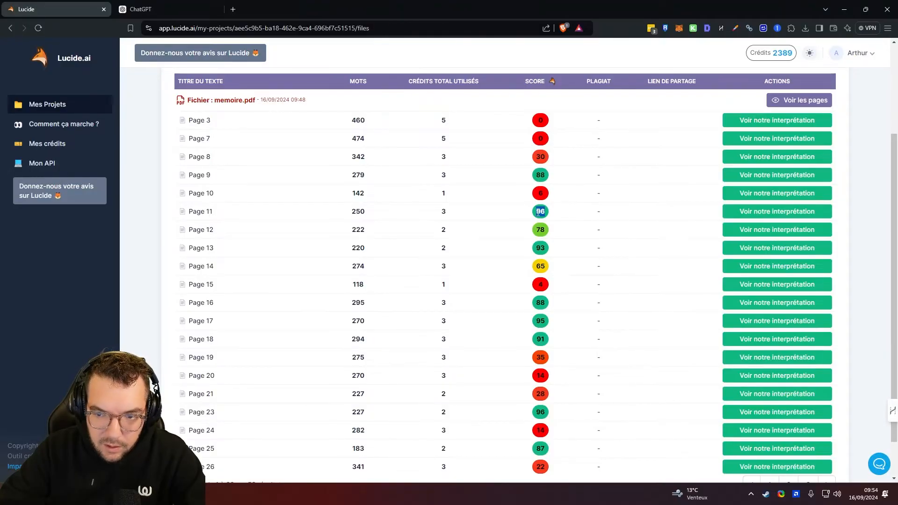
double_click(540, 266)
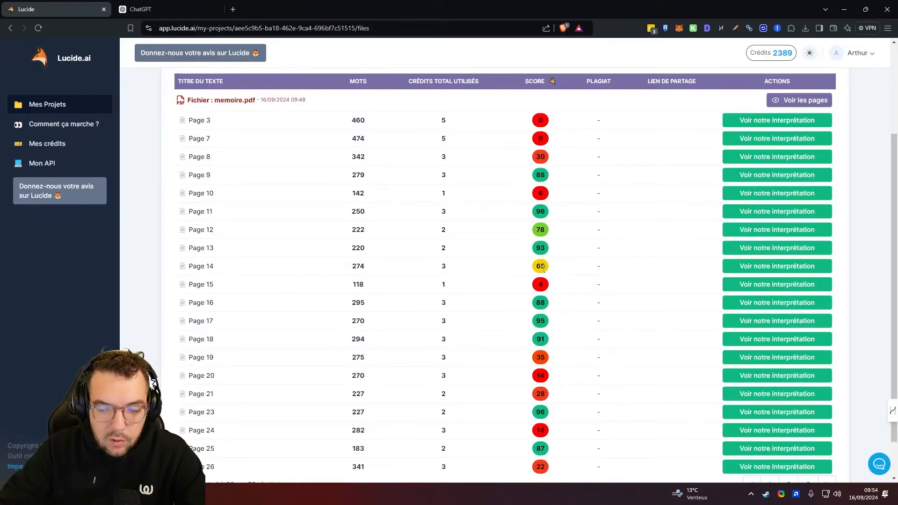
scroll(586, 283, "down", 1)
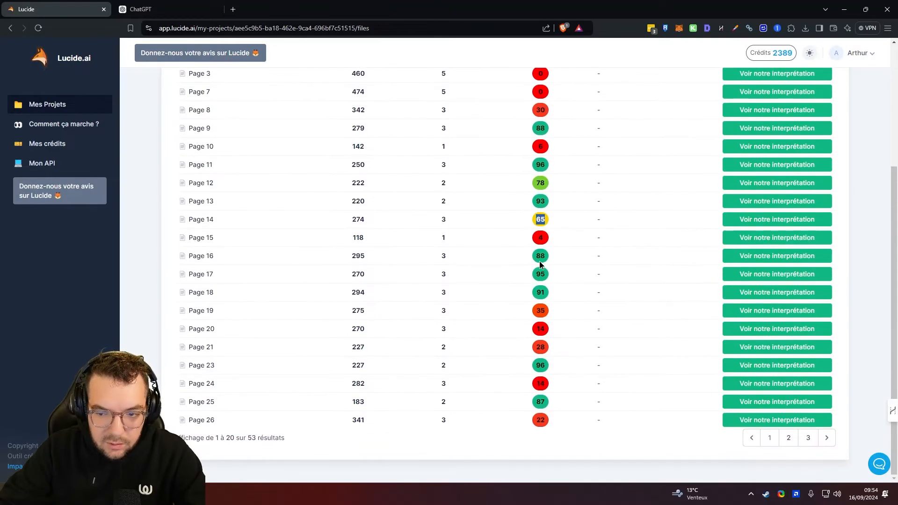
scroll(539, 271, "up", 2)
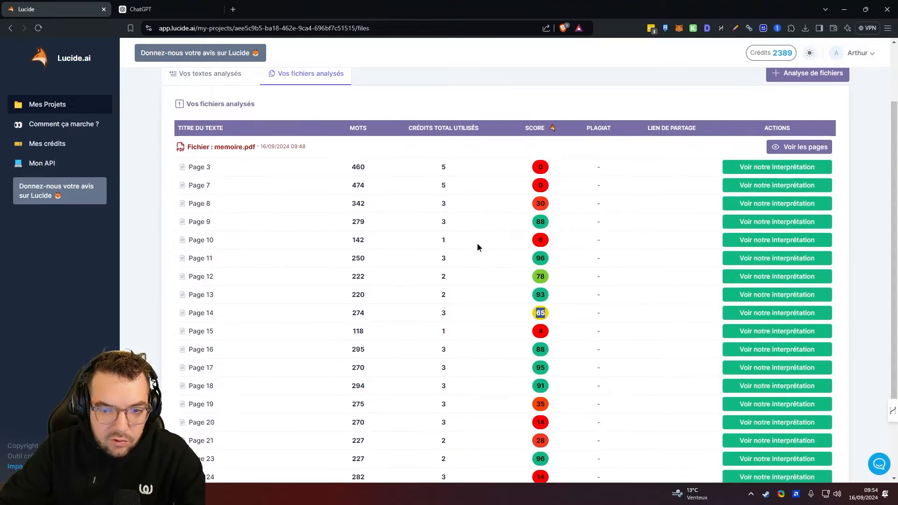
Step: Check the scores of Page 10 and Page 24, and open the second page of results
double_click(541, 240)
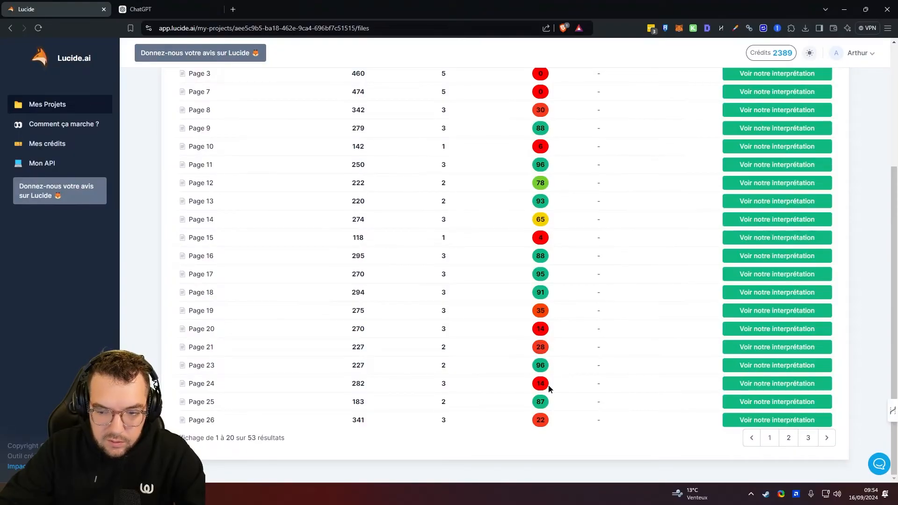
double_click(541, 384)
left_click(787, 437)
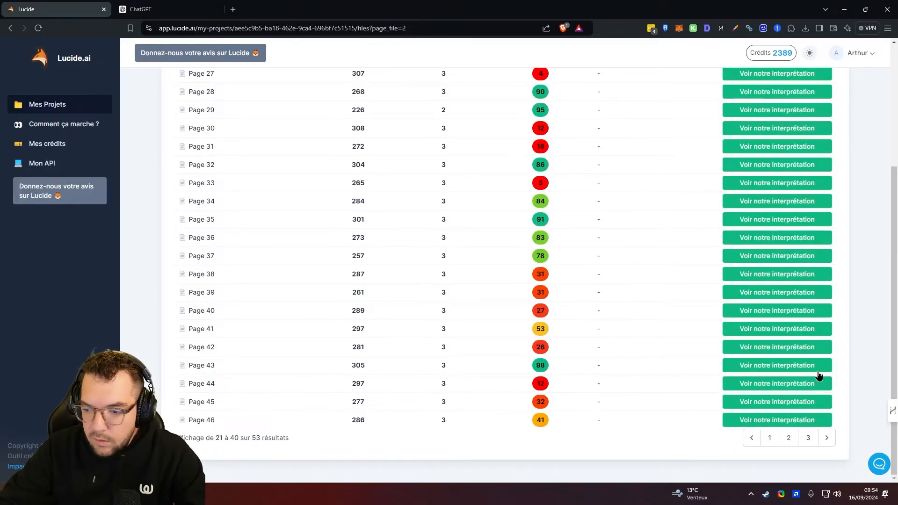
Step: Examine the scores of Pages 27 to 46, focusing on Page 30
scroll(829, 375, "up", 3)
scroll(828, 372, "down", 2)
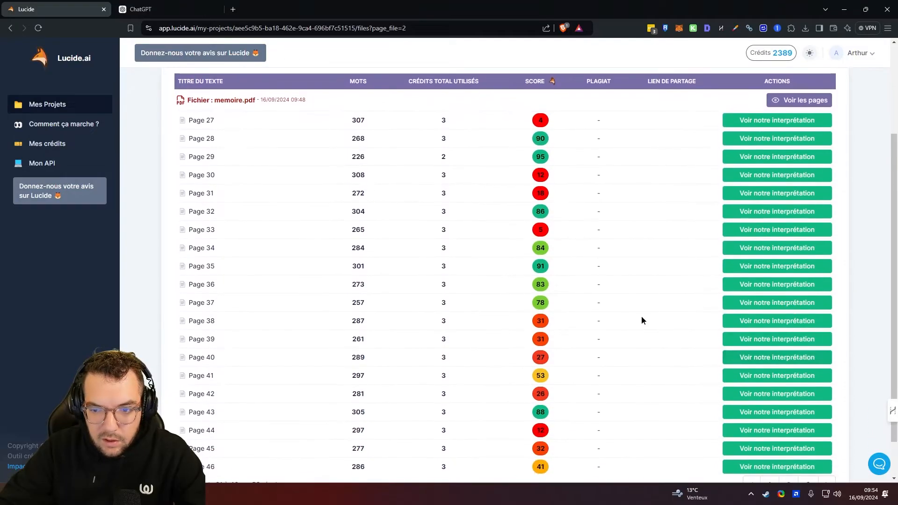
double_click(545, 175)
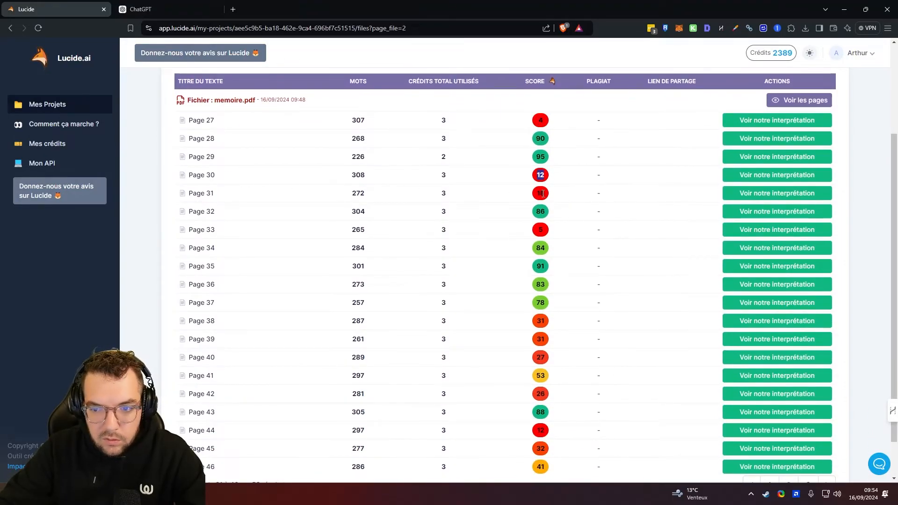
scroll(472, 182, "down", 1)
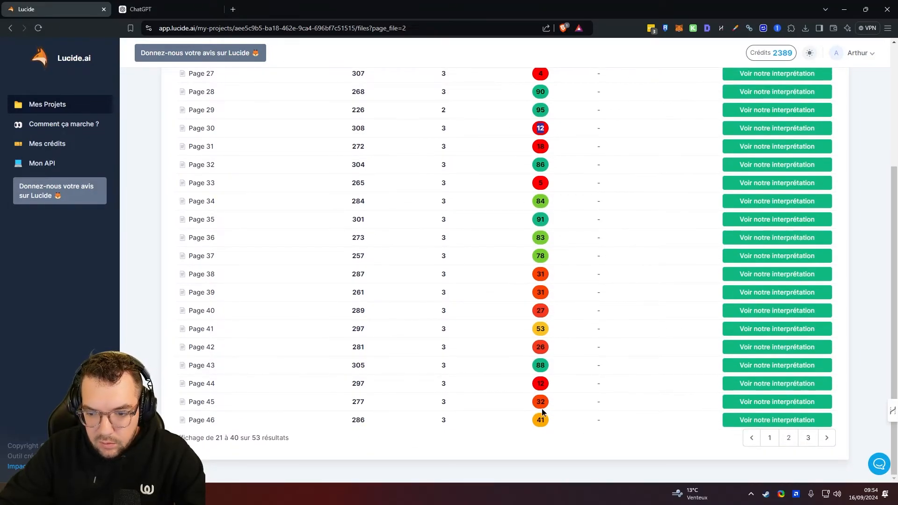
scroll(539, 386, "up", 2)
left_click(611, 302)
scroll(716, 354, "down", 2)
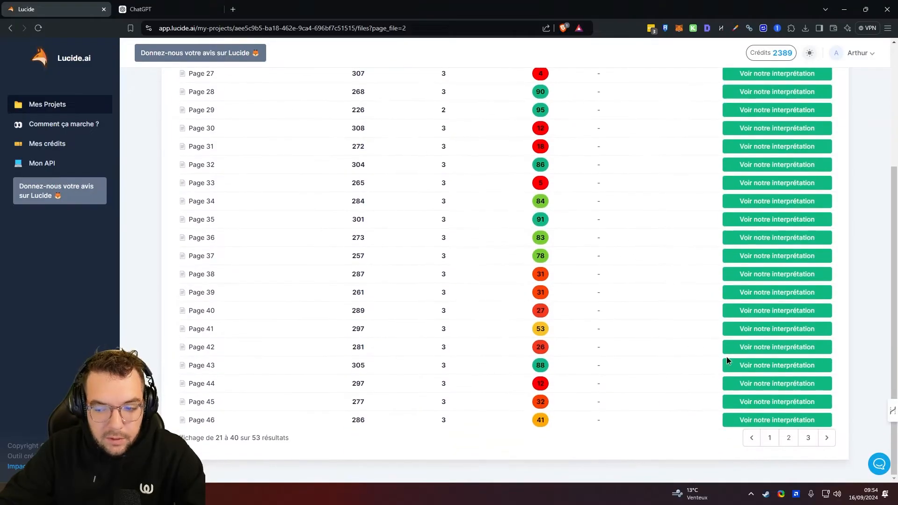
Step: Open the third page of results and examine the scores of Pages 47 to 59, focusing on Page 52
left_click(808, 438)
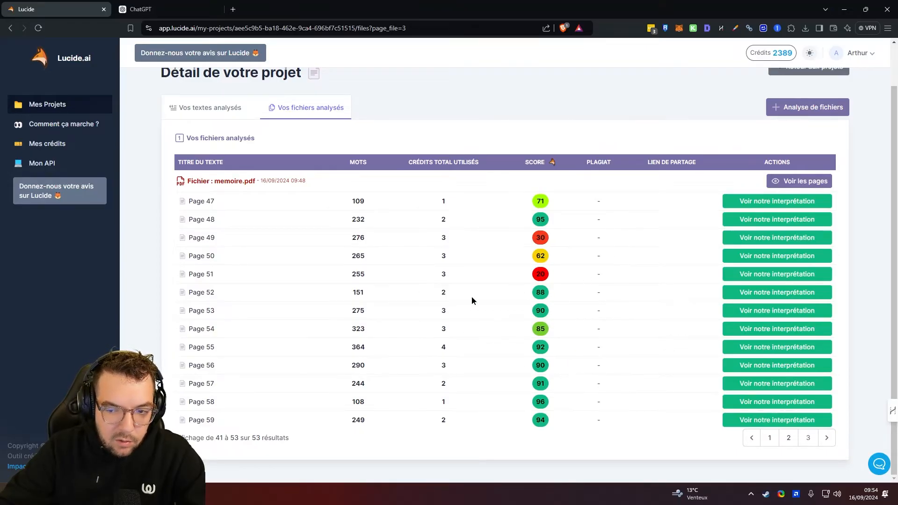
left_click_drag(171, 290, 209, 293)
left_click(211, 294)
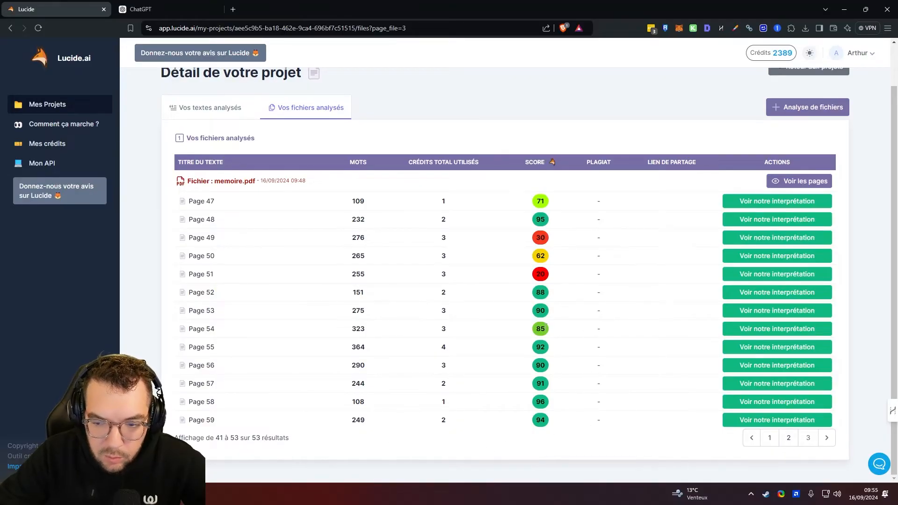
scroll(475, 279, "up", 1)
scroll(478, 279, "down", 1)
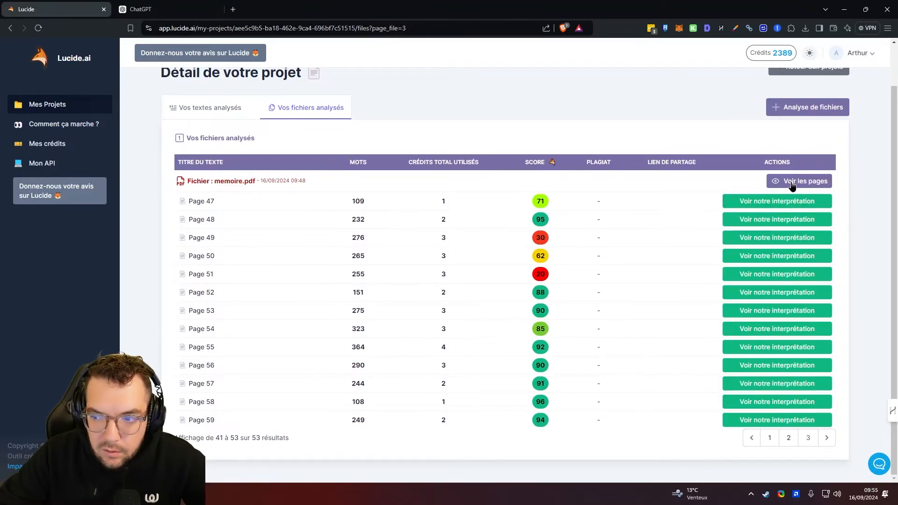
Step: Open the analysed page contents of memoire.pdf and go to the second content block
left_click(487, 315)
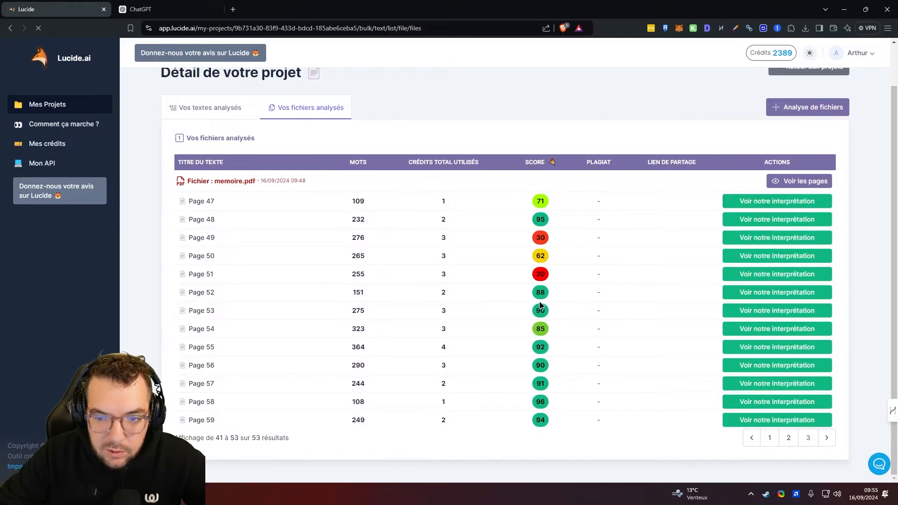
scroll(728, 296, "down", 1)
scroll(730, 299, "down", 8)
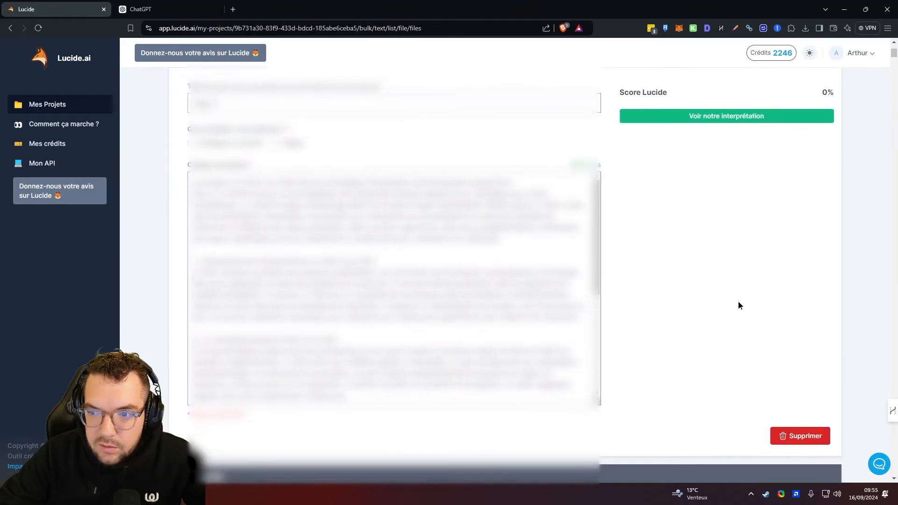
scroll(727, 204, "down", 8)
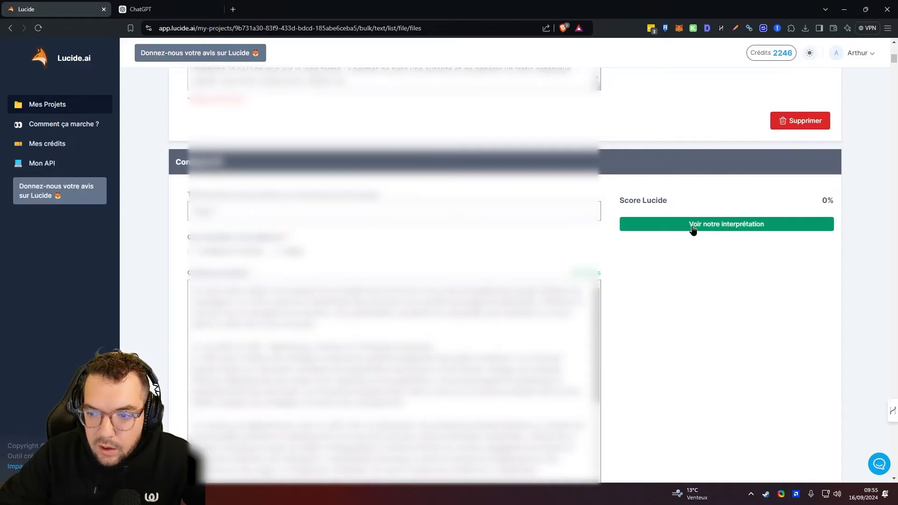
Step: Read the interpretation of the second content block's Lucide score and its scan history, and close it
left_click(652, 230)
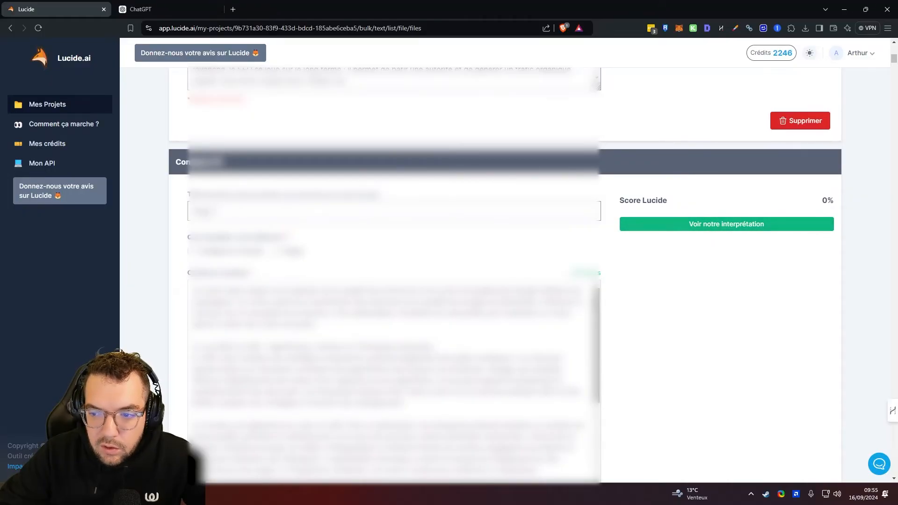
scroll(548, 276, "down", 2)
scroll(282, 338, "up", 2)
triple_click(292, 341)
left_click(380, 335)
left_click_drag(440, 331, 457, 331)
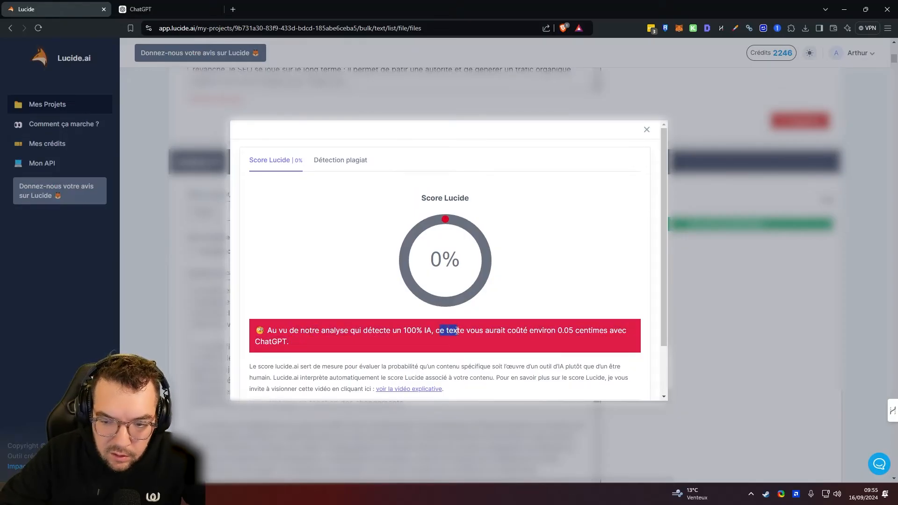
scroll(496, 344, "down", 1)
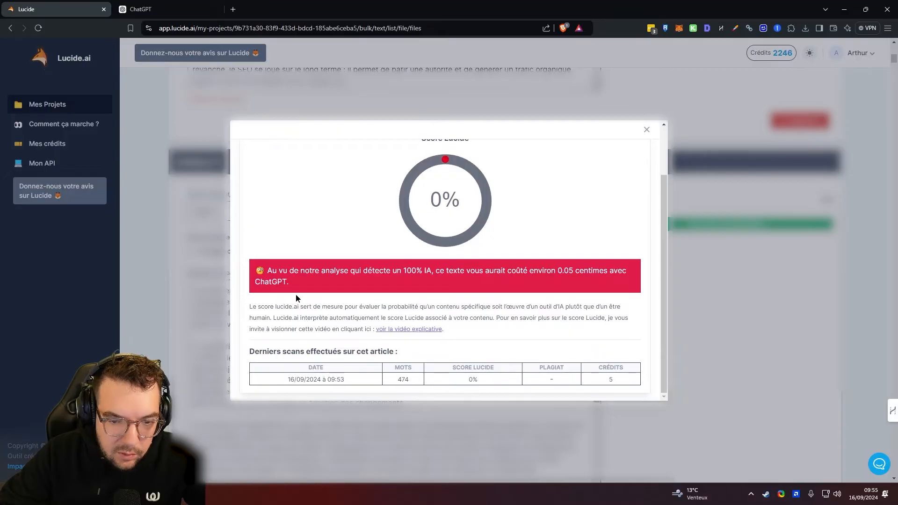
left_click(646, 130)
Step: Read the Lucide score interpretation of Page 9 of memoire.pdf and close it
scroll(636, 300, "down", 8)
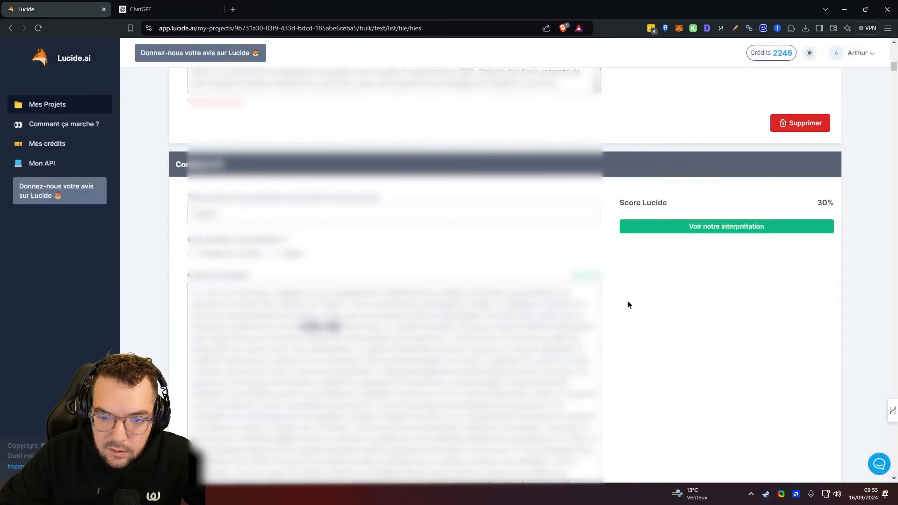
scroll(697, 263, "down", 5)
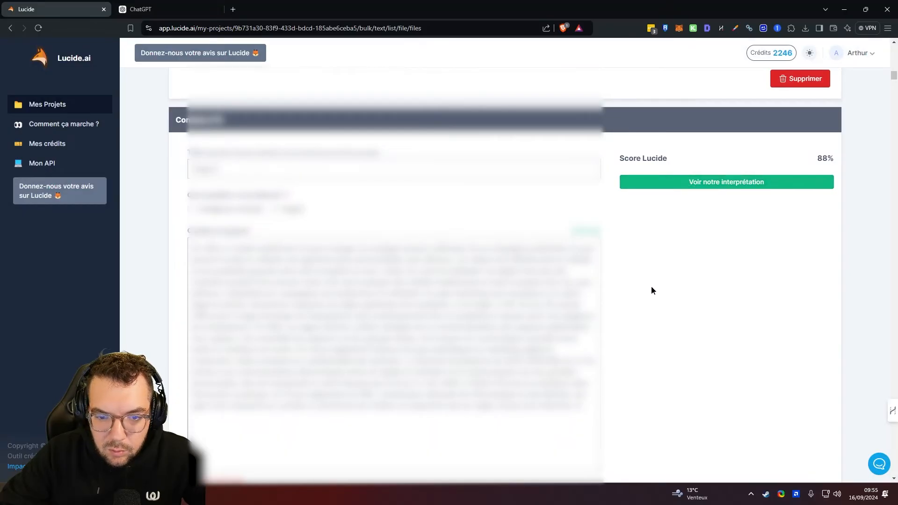
left_click(664, 182)
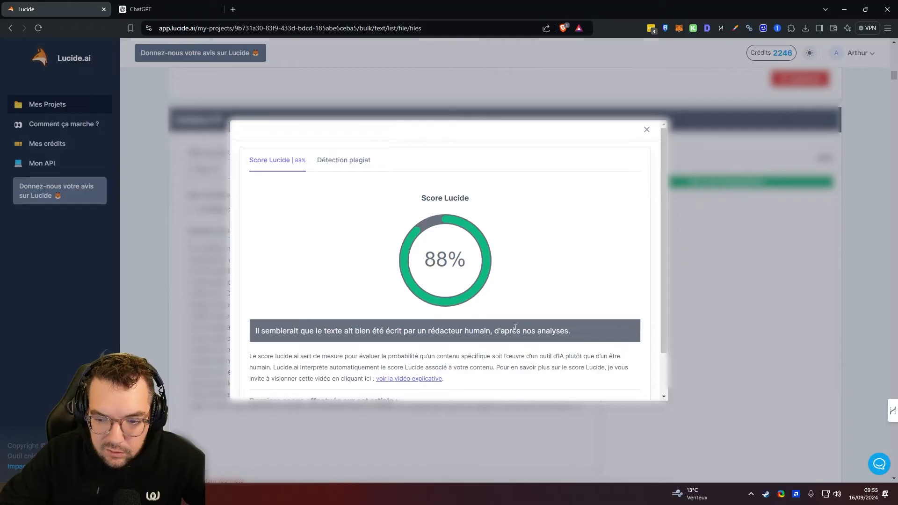
scroll(513, 330, "down", 1)
left_click(759, 294)
Step: Compare the extracted texts and Lucide scores of the remaining content blocks of memoire.pdf
scroll(678, 290, "down", 7)
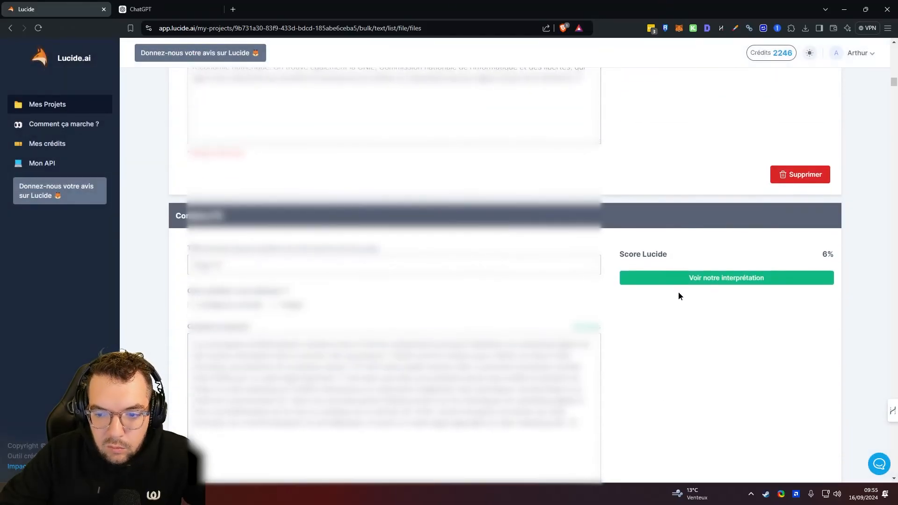
scroll(680, 293, "up", 5)
scroll(687, 323, "down", 5)
scroll(691, 335, "up", 6)
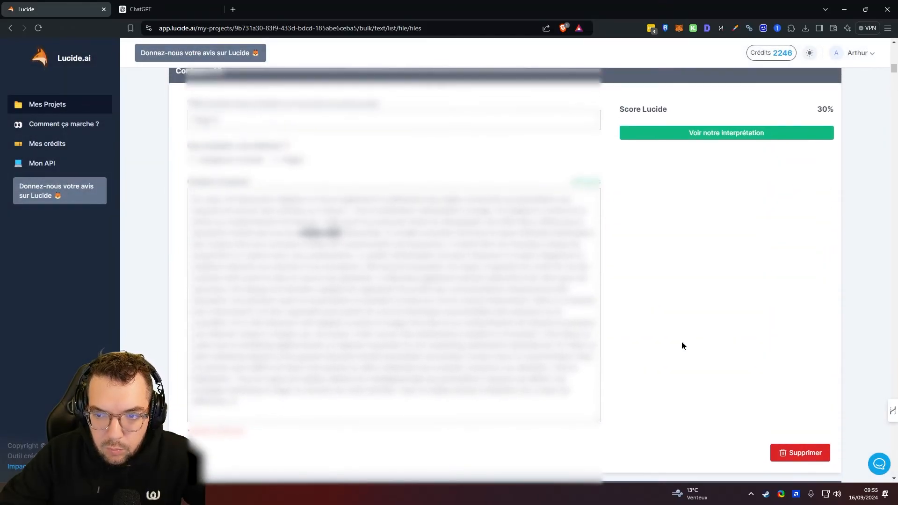
scroll(682, 345, "down", 7)
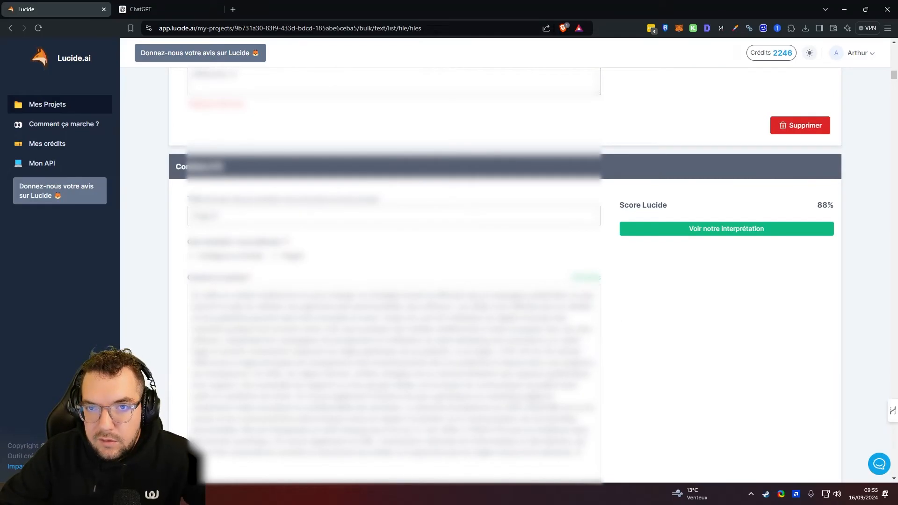
scroll(605, 312, "up", 5)
scroll(605, 313, "down", 3)
scroll(605, 313, "up", 4)
scroll(605, 312, "down", 2)
scroll(605, 313, "down", 5)
scroll(615, 309, "up", 2)
scroll(607, 309, "down", 2)
scroll(603, 300, "up", 3)
scroll(603, 297, "down", 10)
scroll(606, 295, "up", 2)
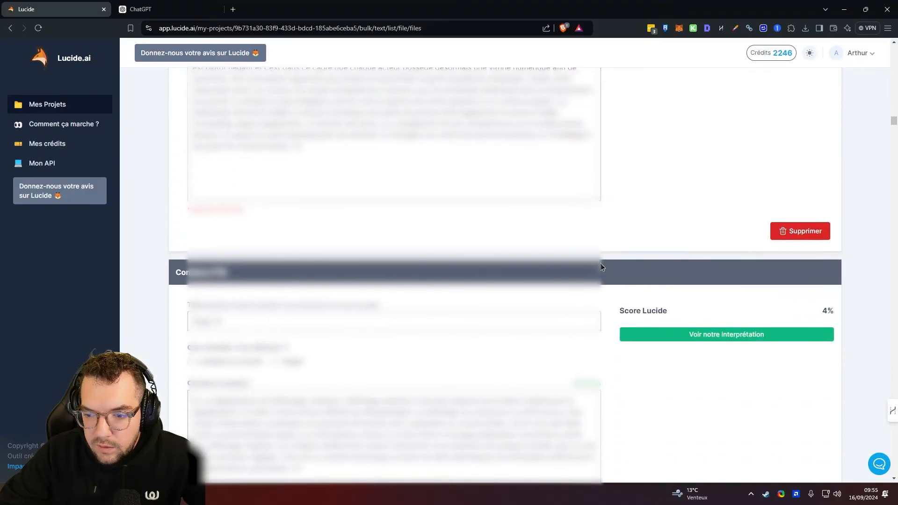
scroll(602, 266, "up", 2)
scroll(627, 290, "down", 7)
scroll(650, 308, "up", 1)
scroll(653, 312, "down", 1)
scroll(664, 304, "down", 15)
scroll(494, 304, "down", 16)
scroll(505, 281, "down", 8)
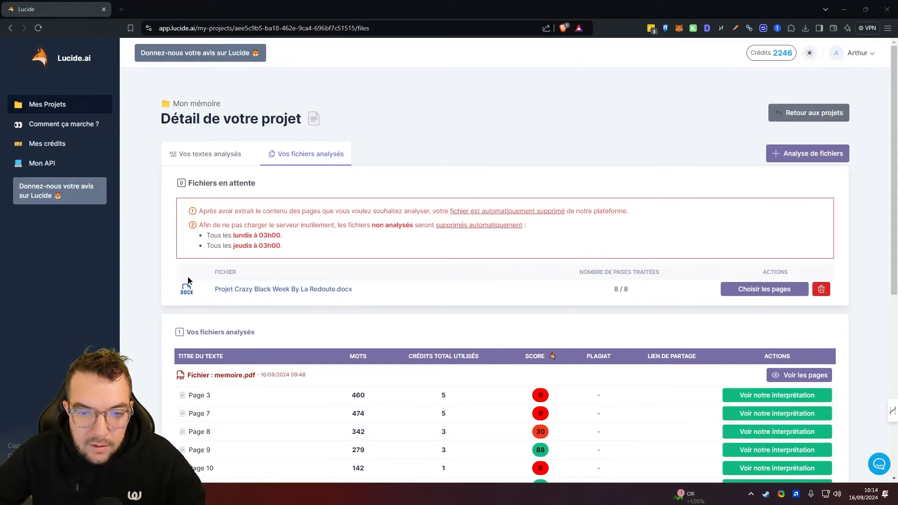
Step: Select all pages of Projet Crazy Black Week By La Redoute.docx for analysis and extract their content
left_click(761, 290)
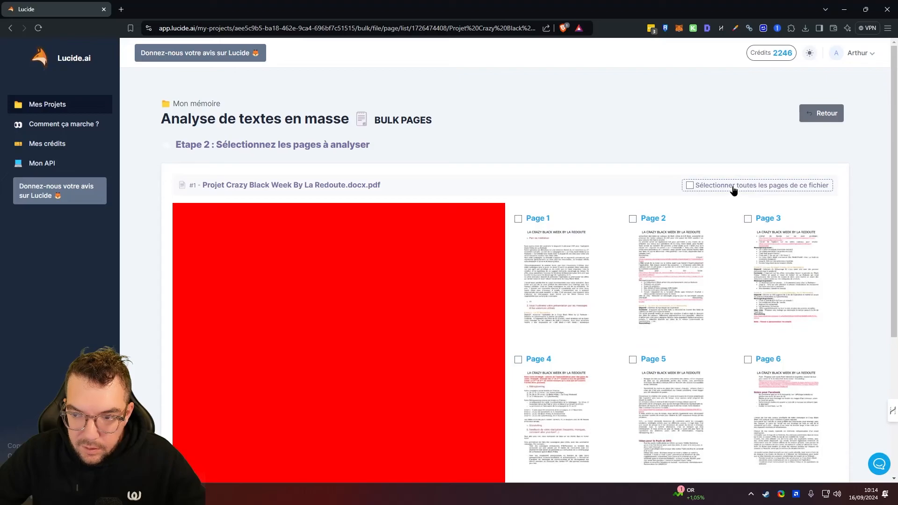
left_click(734, 187)
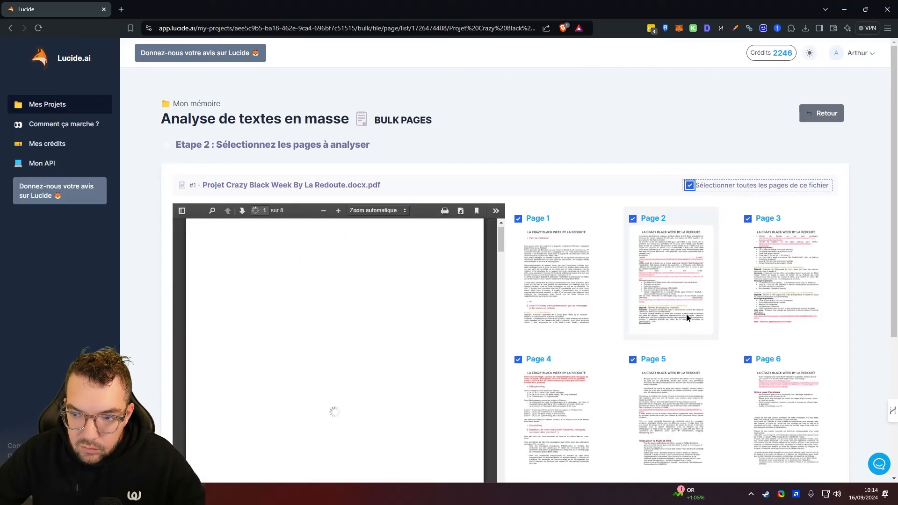
scroll(702, 323, "down", 4)
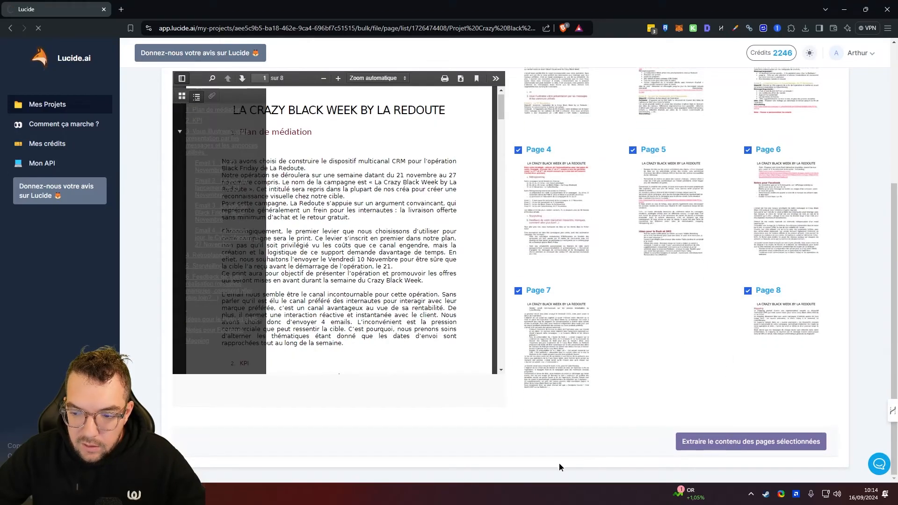
left_click(715, 441)
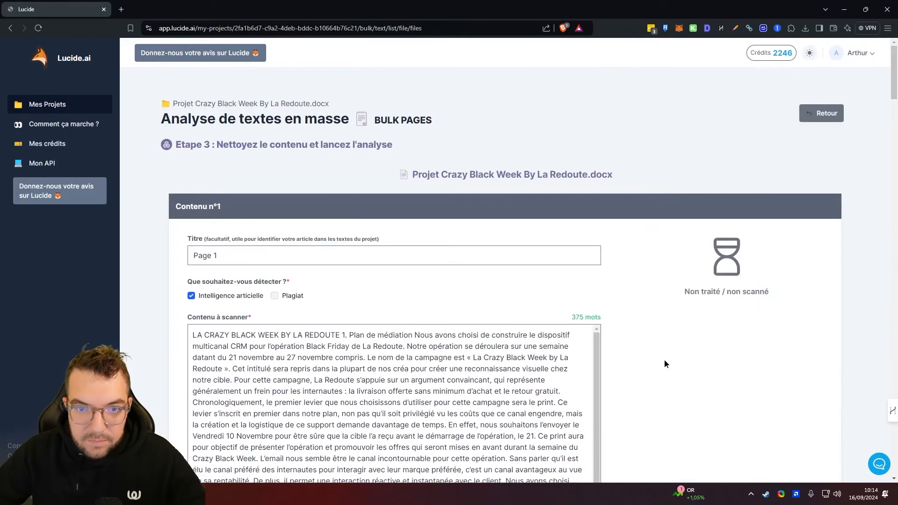
Step: Launch the AI detection scan of all the La Redoute texts without plagiarism detection, and check their processing status
scroll(668, 348, "down", 20)
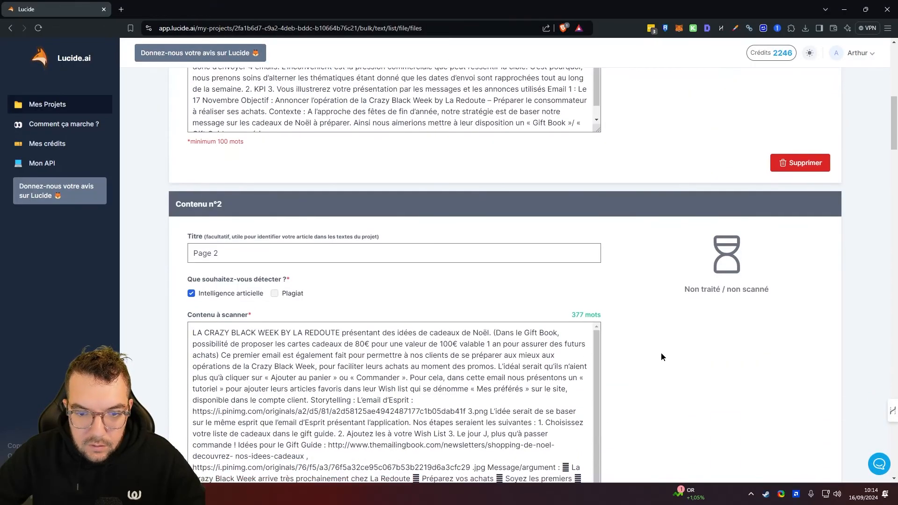
scroll(673, 341, "down", 15)
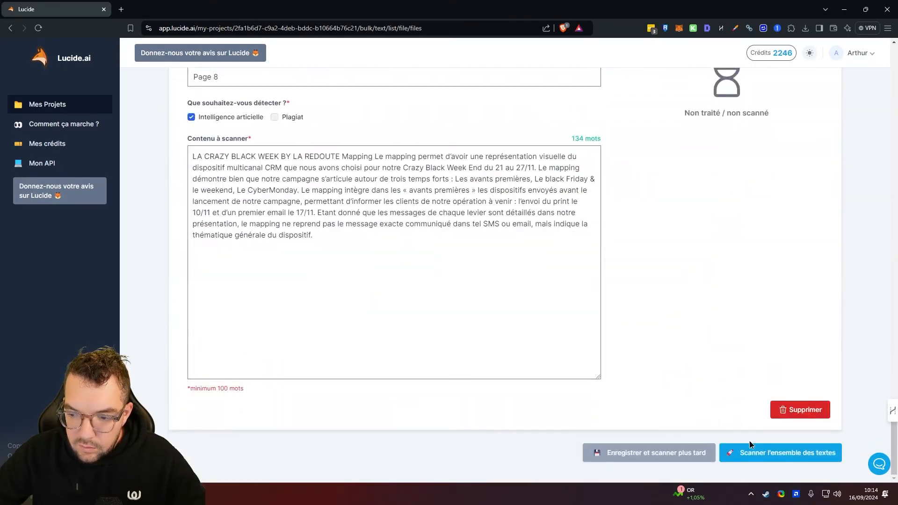
left_click(748, 461)
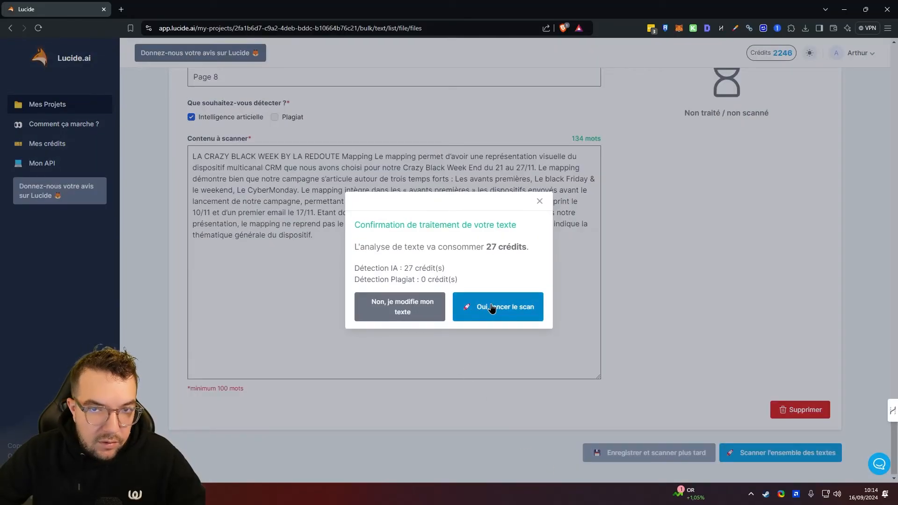
left_click(492, 304)
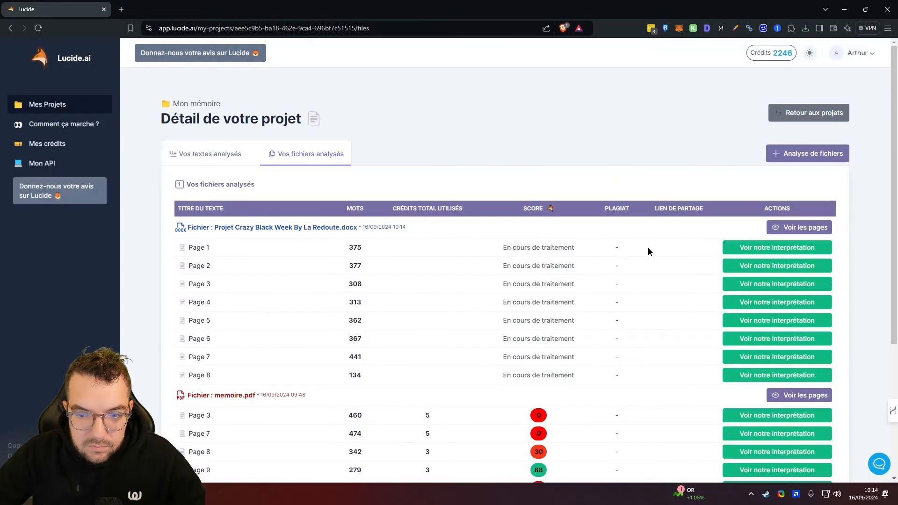
scroll(654, 255, "down", 2)
scroll(673, 289, "up", 1)
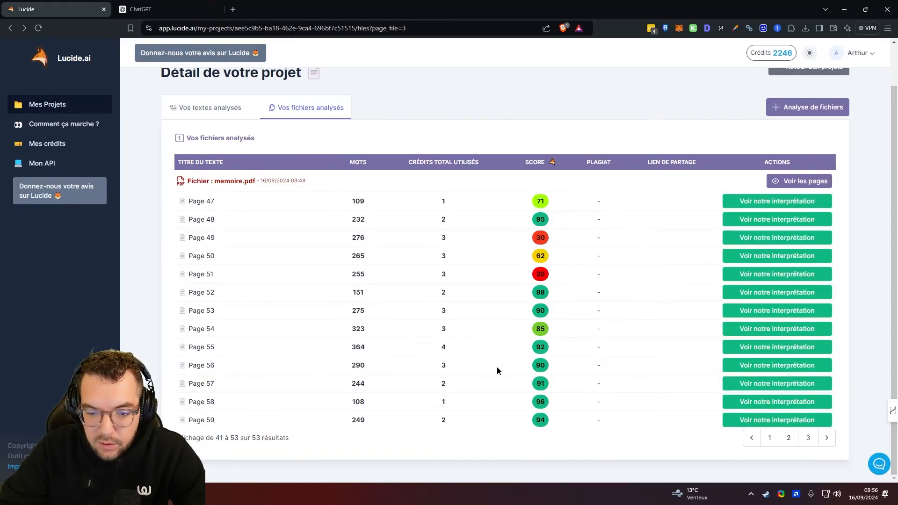
Step: Compare Page 55 and Page 51 in the third page of memoire.pdf results
left_click_drag(228, 353, 184, 349)
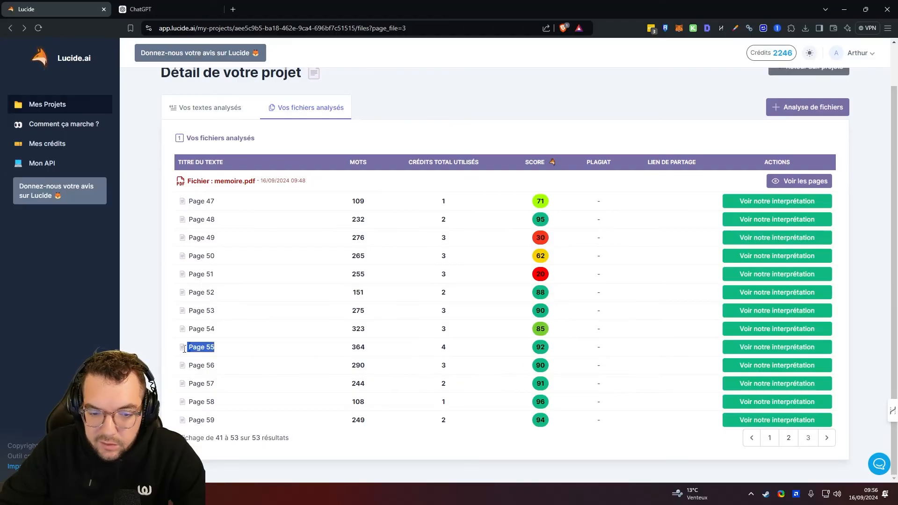
left_click_drag(215, 274, 187, 274)
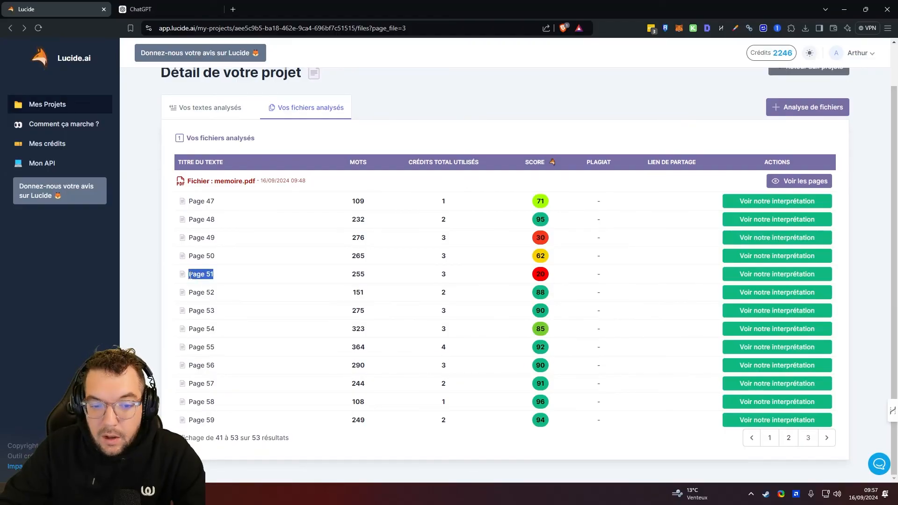
left_click(553, 277)
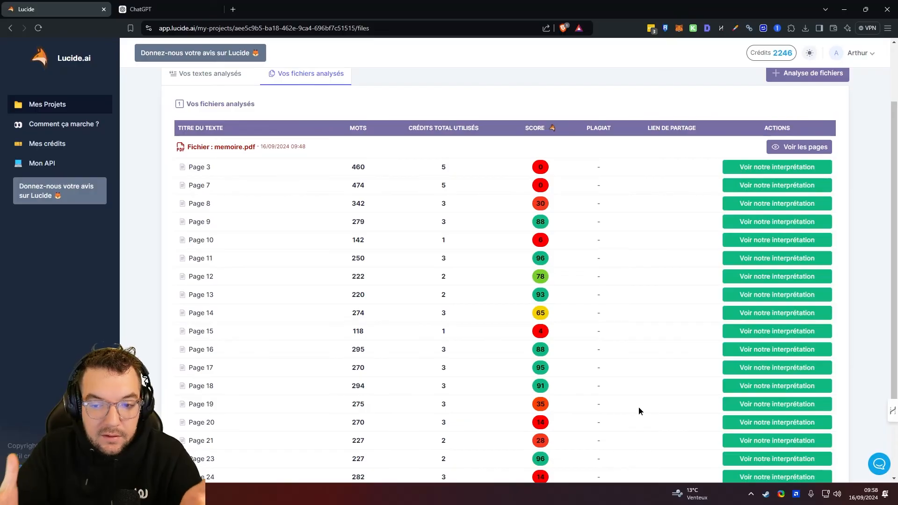
Step: Review the first page of memoire.pdf results, focusing on Page 9 and the spread of scores
left_click_drag(234, 221, 169, 222)
left_click(416, 242)
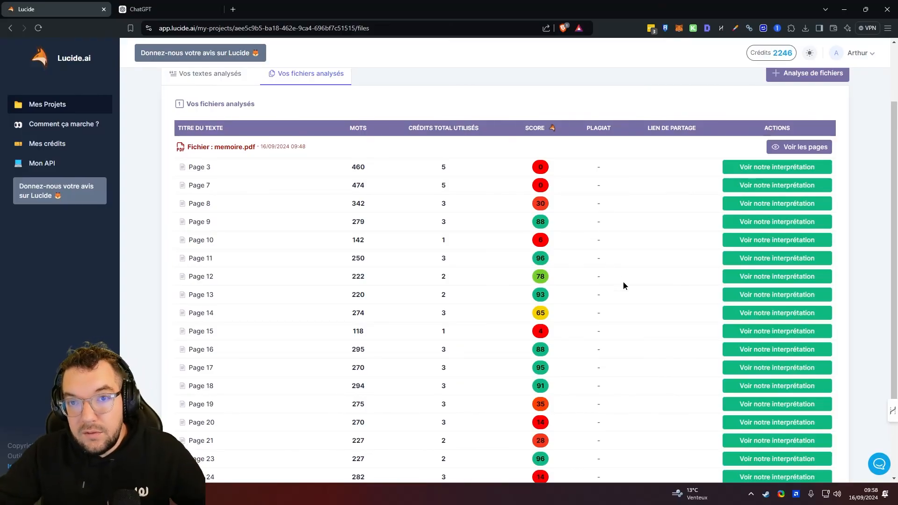
scroll(575, 377, "down", 1)
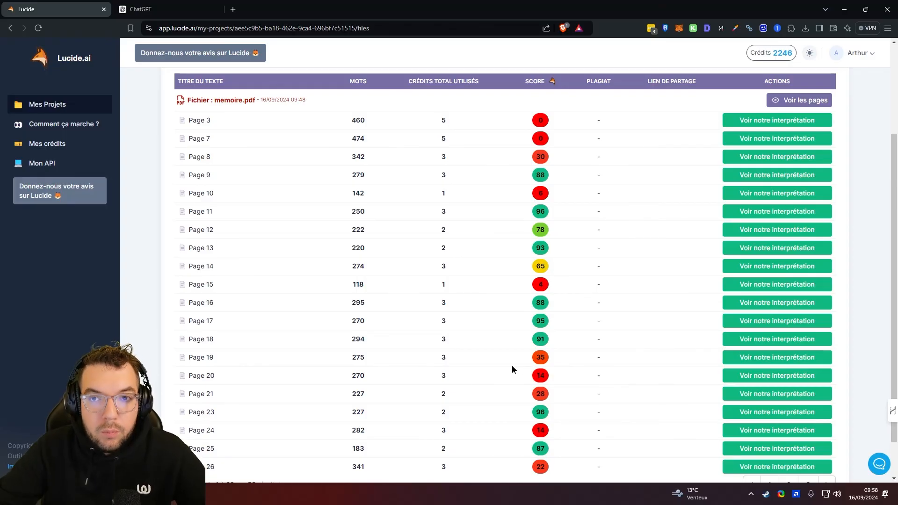
scroll(411, 398, "down", 1)
scroll(467, 377, "up", 1)
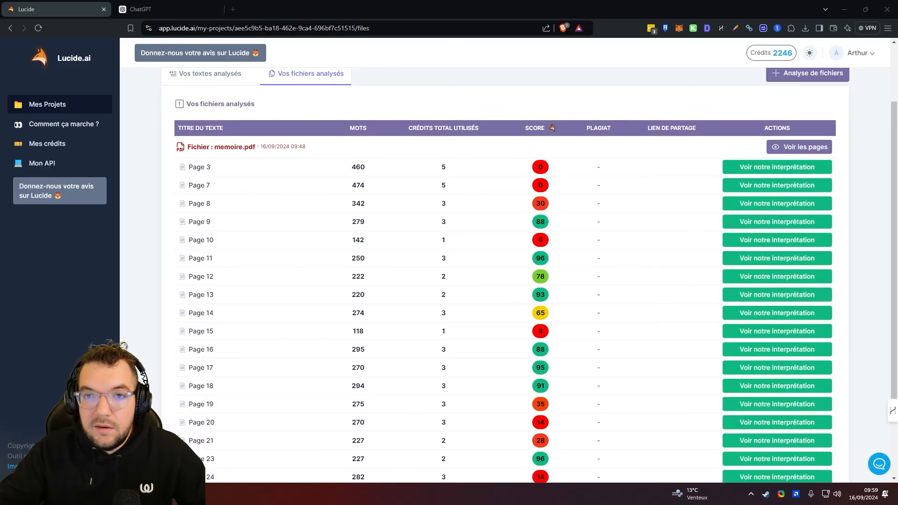
scroll(618, 129, "down", 1)
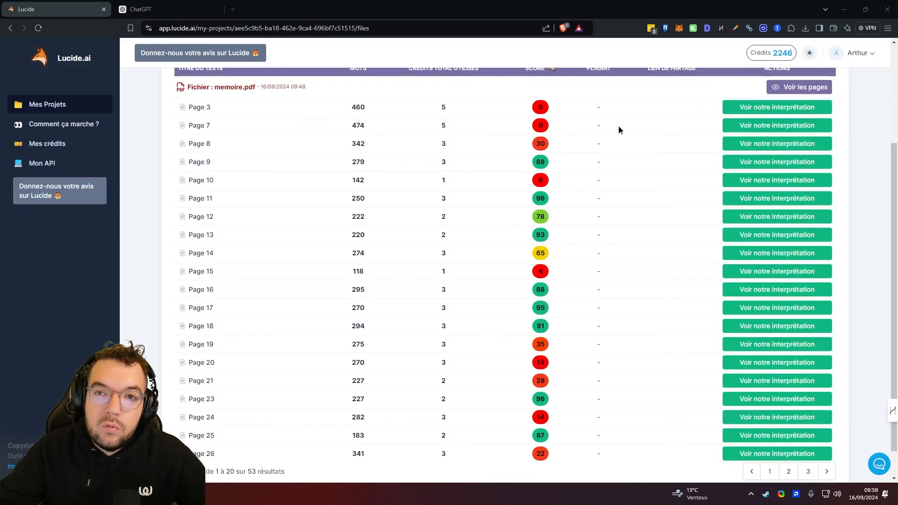
scroll(564, 161, "up", 3)
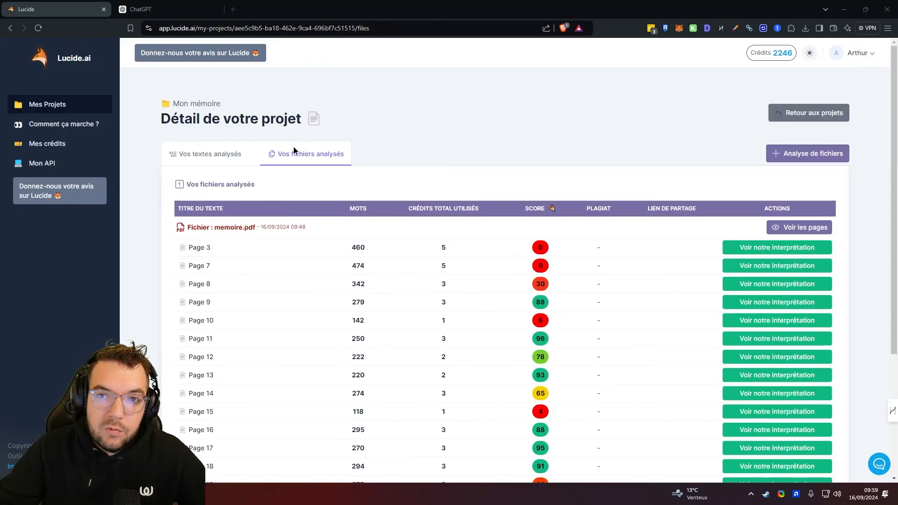